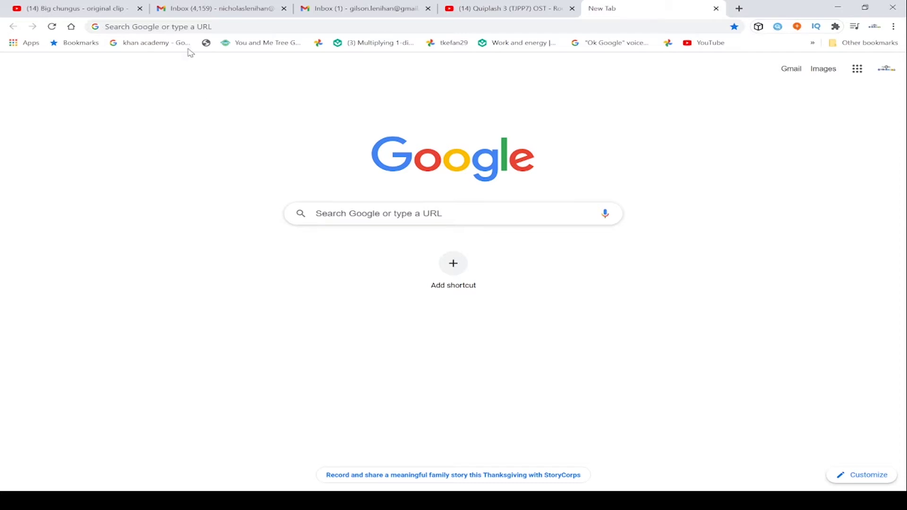
Open the Carl-bot dashboard website at carl.gg
{"action": "left_click", "coordinate": [199, 27]}
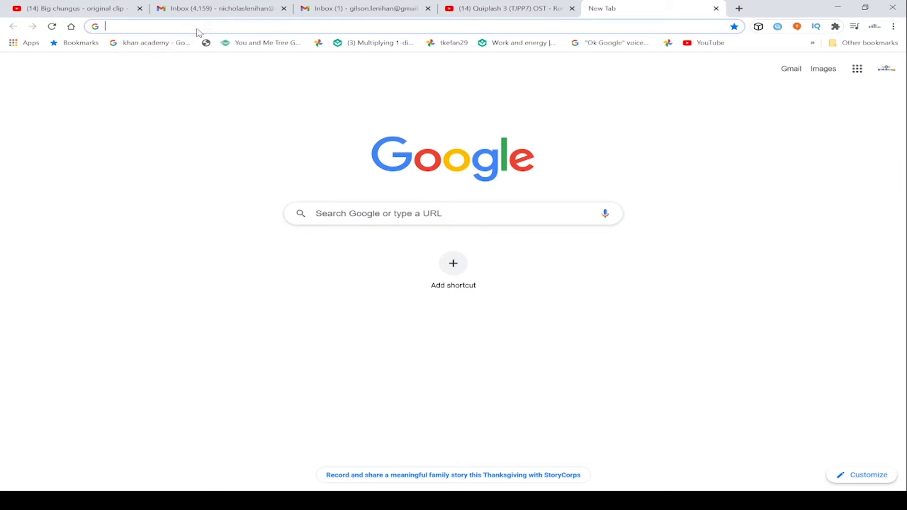
{"action": "type", "text": "carl."}
{"action": "key", "text": "BackSpace"}
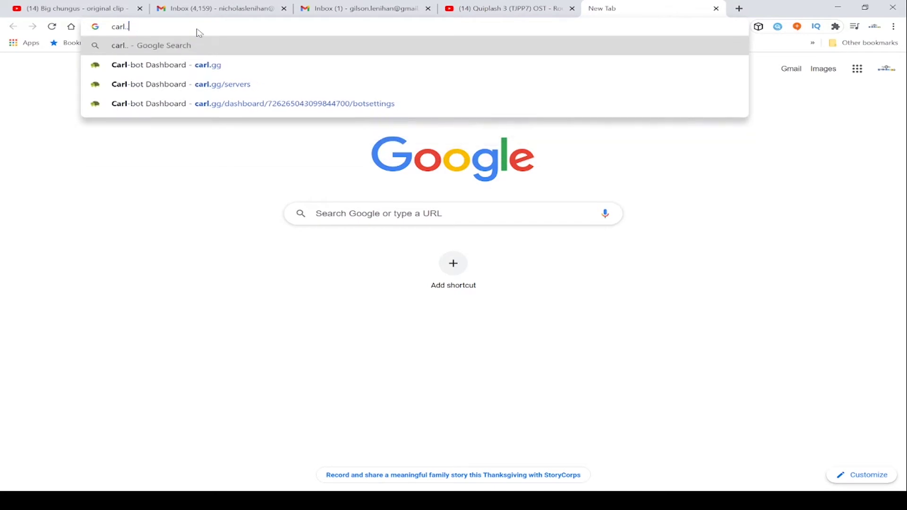
{"action": "type", "text": "g"}
{"action": "key", "text": "BackSpace"}
{"action": "type", "text": "gg"}
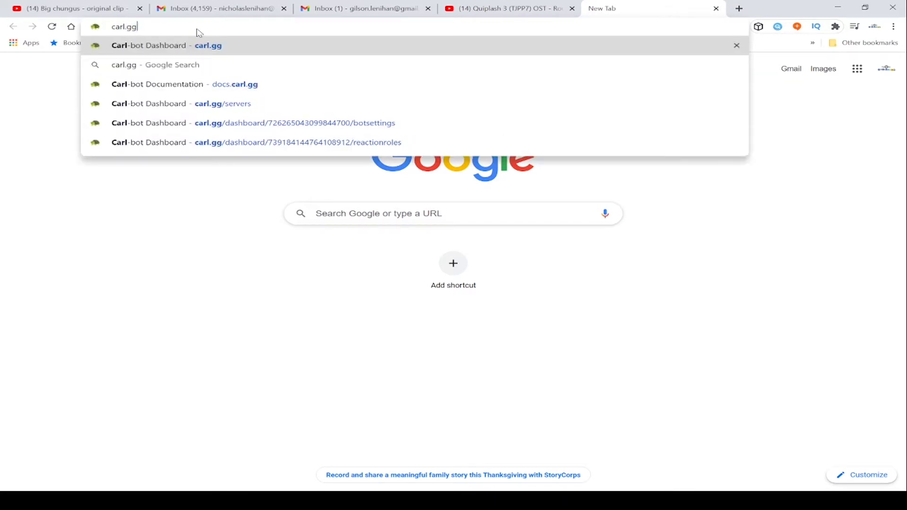
{"action": "key", "text": "Return"}
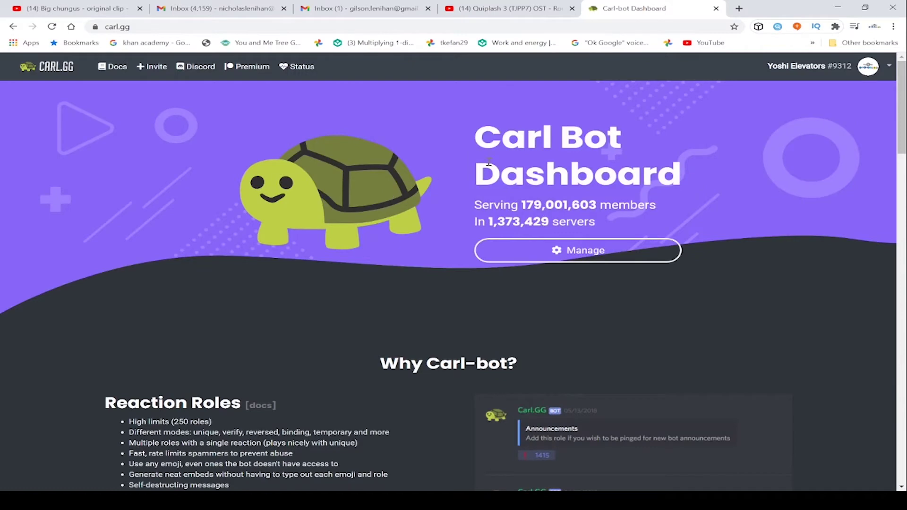
Open the Carl-bot server picker and browse to the last server in the list
{"action": "left_click", "coordinate": [531, 254]}
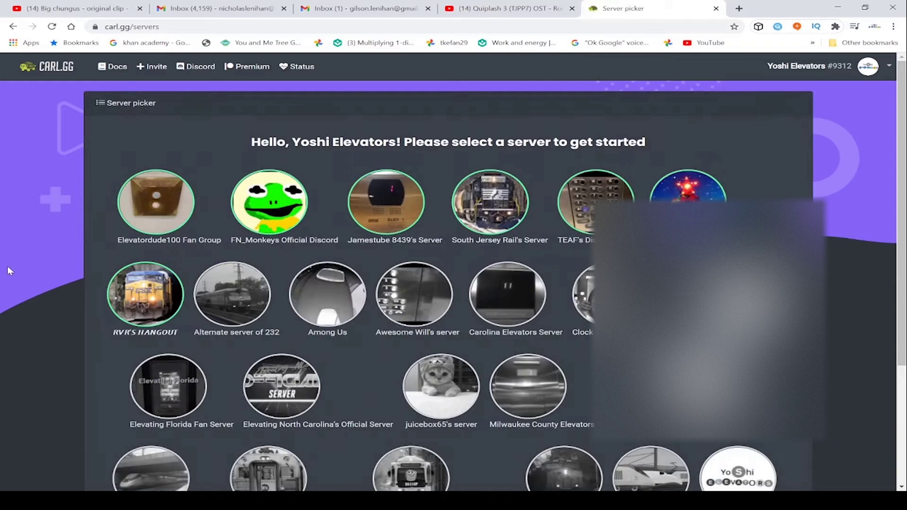
{"action": "scroll", "coordinate": [7, 270], "scroll_direction": "down", "scroll_amount": 3}
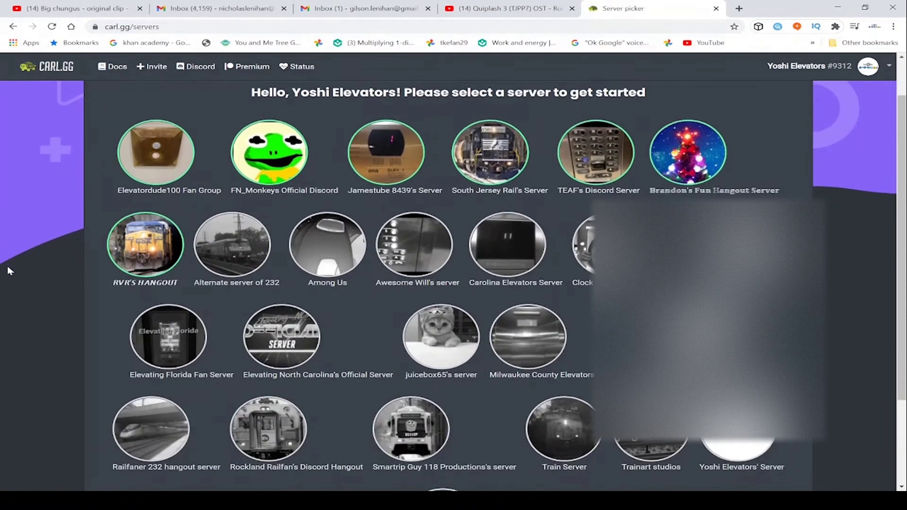
{"action": "scroll", "coordinate": [8, 270], "scroll_direction": "down", "scroll_amount": 1}
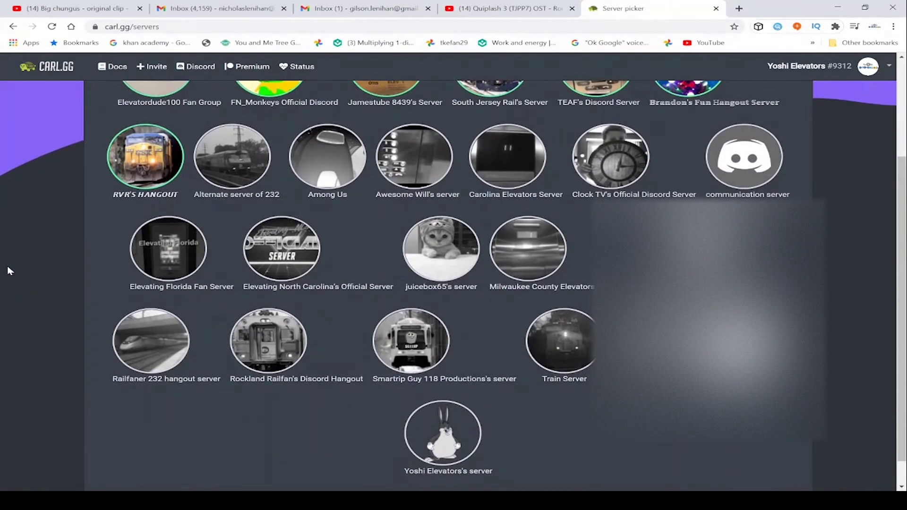
{"action": "scroll", "coordinate": [8, 271], "scroll_direction": "down", "scroll_amount": 1}
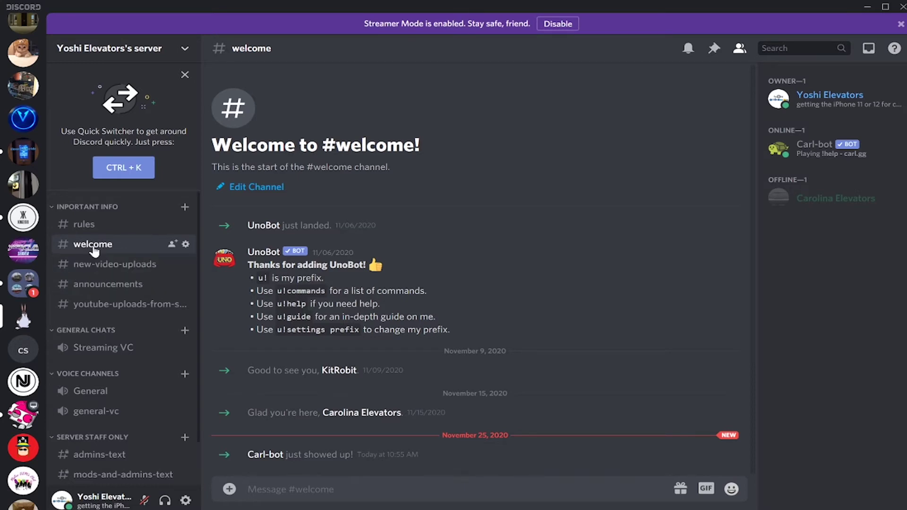
In Discord, clone the rules channel as a new channel named notification-signup
{"action": "right_click", "coordinate": [107, 222]}
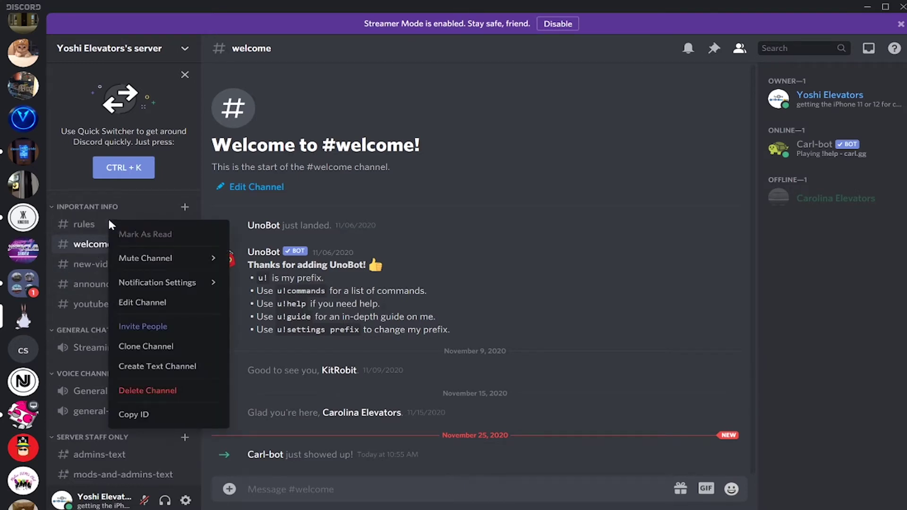
{"action": "left_click", "coordinate": [161, 347]}
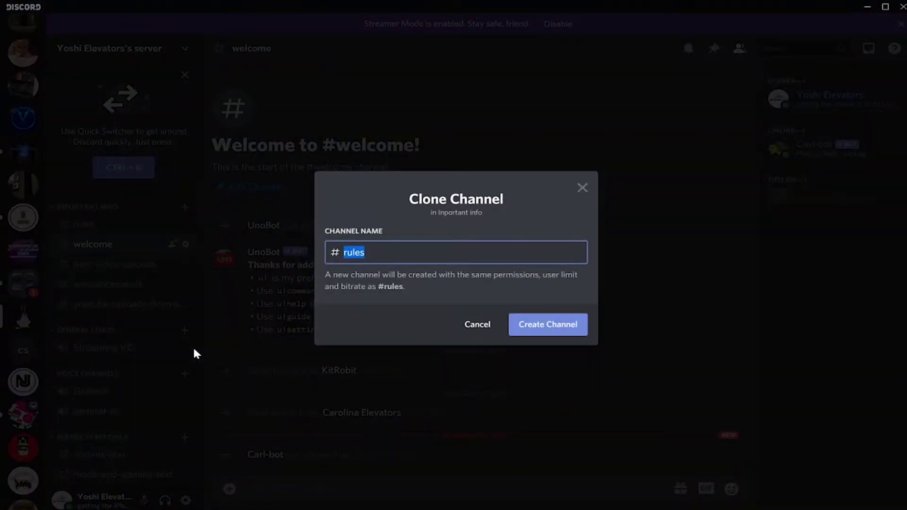
{"action": "type", "text": "ne"}
{"action": "key", "text": "BackSpace"}
{"action": "key", "text": "BackSpace"}
{"action": "type", "text": "notification-signup"}
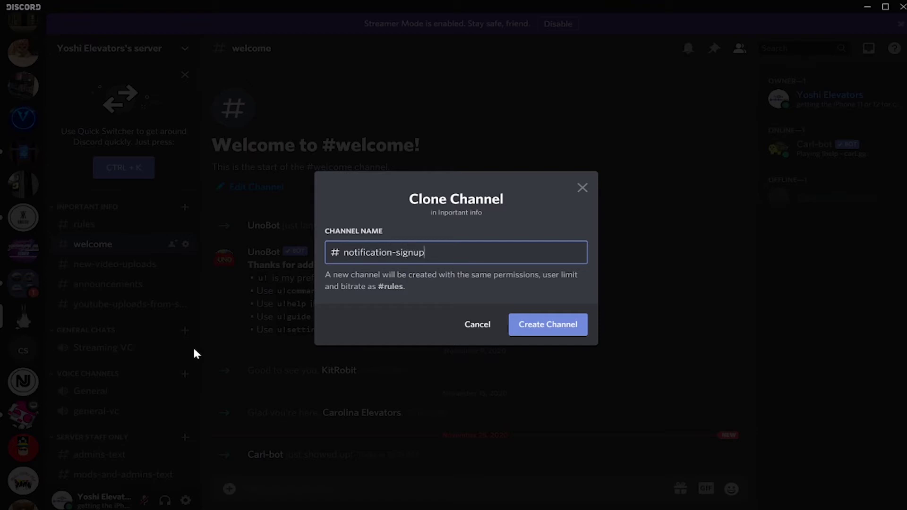
{"action": "key", "text": "Return"}
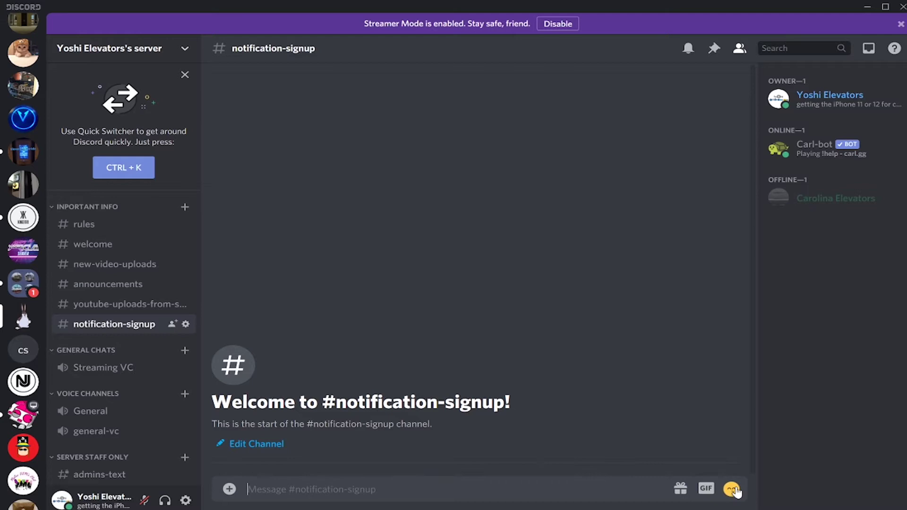
Begin a message in the notification-signup channel with NOTIFICATION SIGNUP as its first line
{"action": "type", "text": "NOT"}
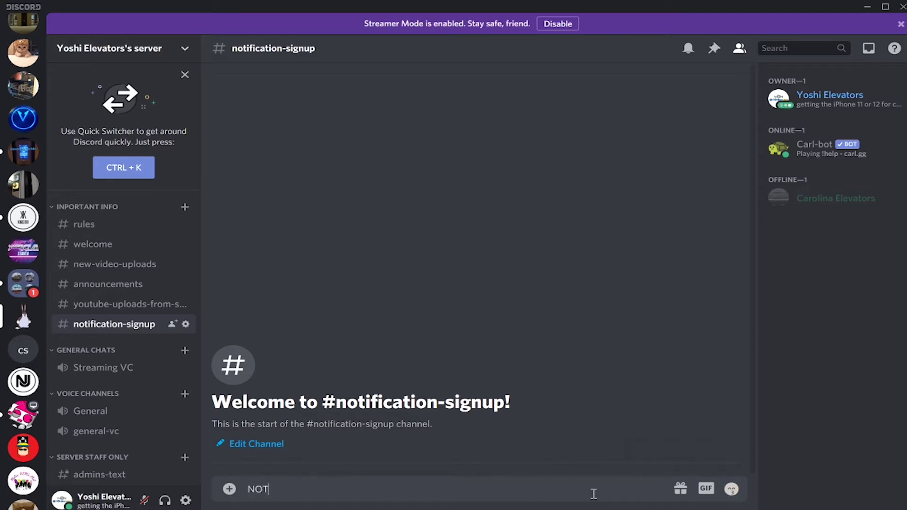
{"action": "type", "text": "IFICATION SIGNUP"}
{"action": "key", "text": "shift+Return"}
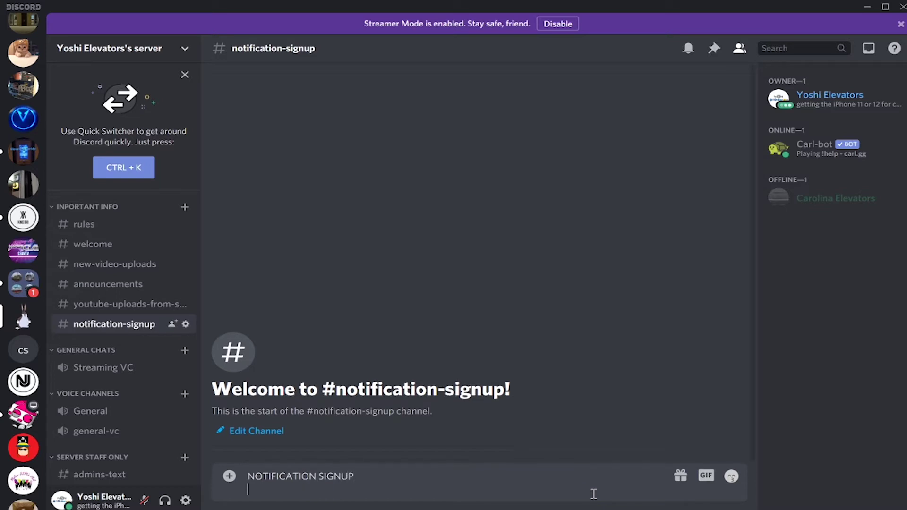
Find the camera emoji and add it as the message's second line, followed by the text YT uploads
{"action": "left_click", "coordinate": [731, 476]}
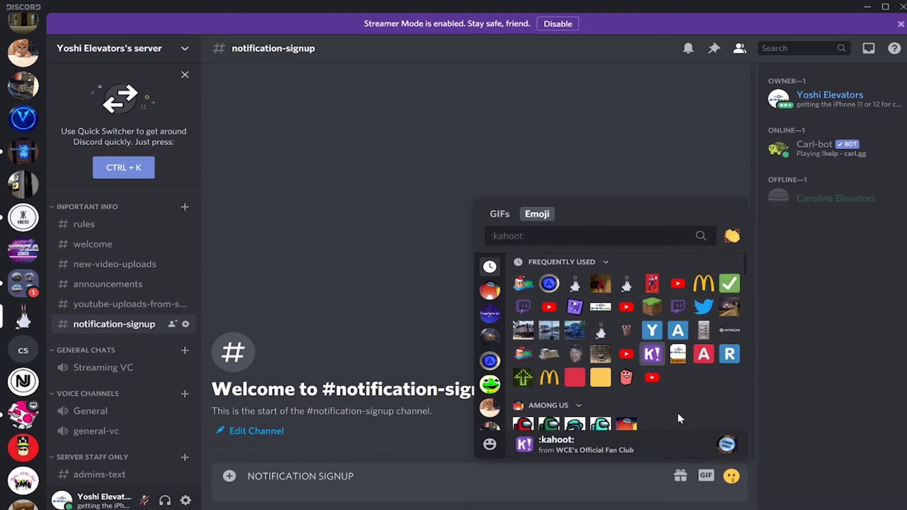
{"action": "scroll", "coordinate": [677, 412], "scroll_direction": "down", "scroll_amount": 8}
{"action": "scroll", "coordinate": [673, 394], "scroll_direction": "down", "scroll_amount": 3}
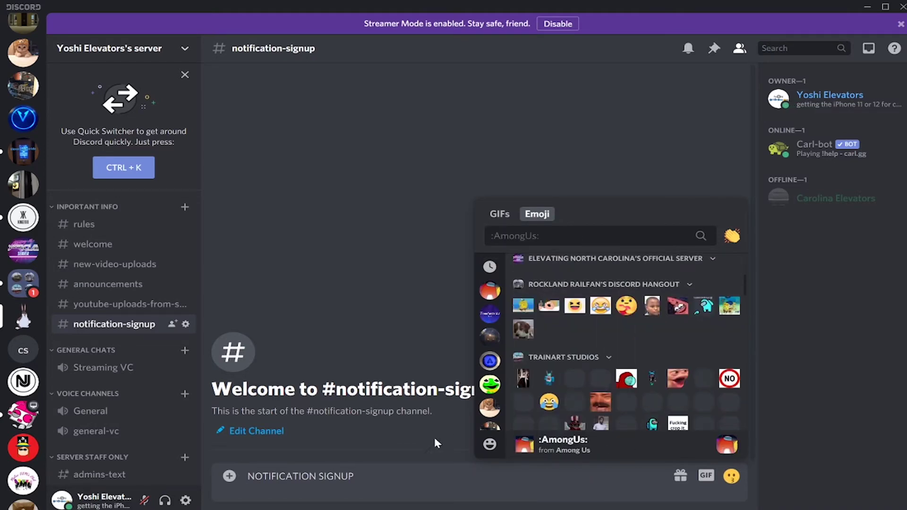
{"action": "left_click", "coordinate": [489, 444]}
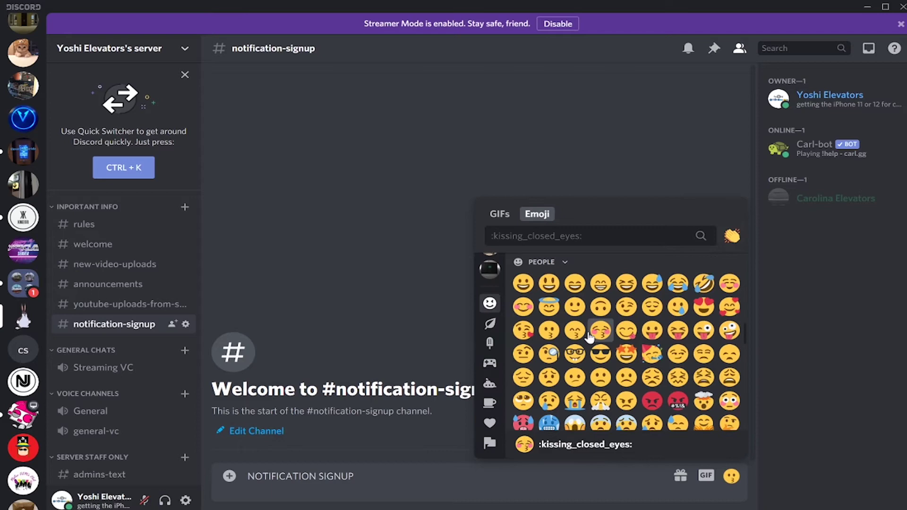
{"action": "scroll", "coordinate": [589, 337], "scroll_direction": "down", "scroll_amount": 10}
{"action": "scroll", "coordinate": [589, 336], "scroll_direction": "down", "scroll_amount": 15}
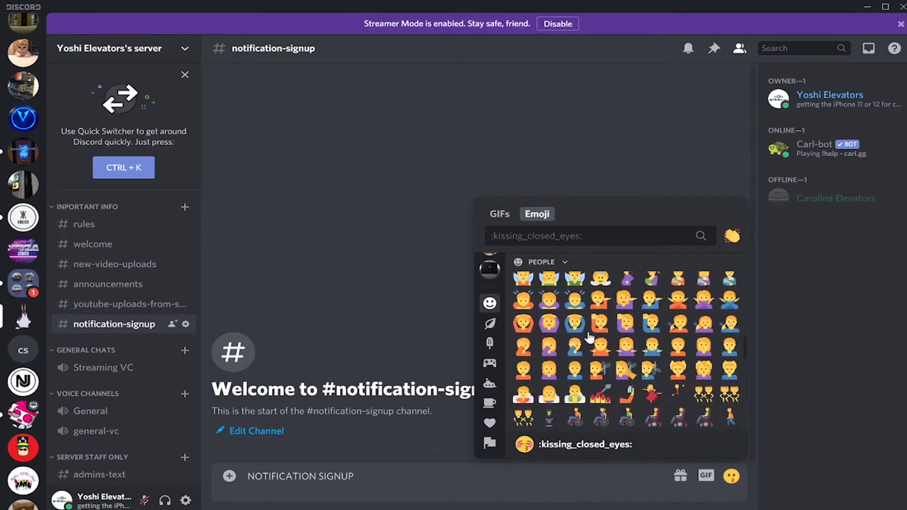
{"action": "scroll", "coordinate": [589, 336], "scroll_direction": "down", "scroll_amount": 10}
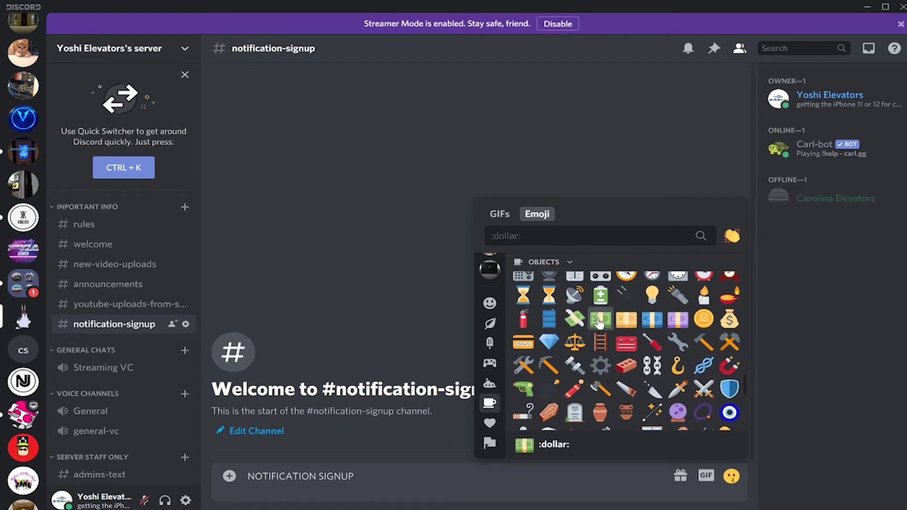
{"action": "scroll", "coordinate": [582, 317], "scroll_direction": "down", "scroll_amount": 5}
{"action": "scroll", "coordinate": [582, 318], "scroll_direction": "down", "scroll_amount": 3}
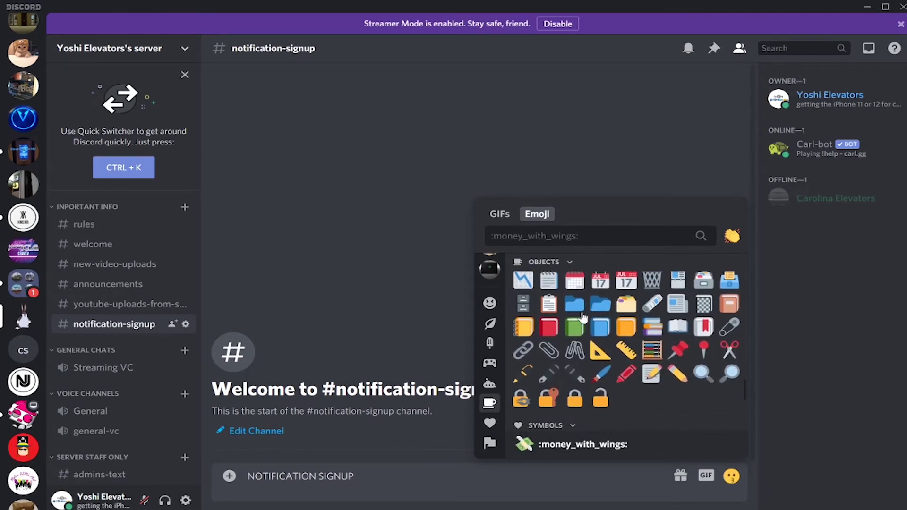
{"action": "type", "text": "camer"}
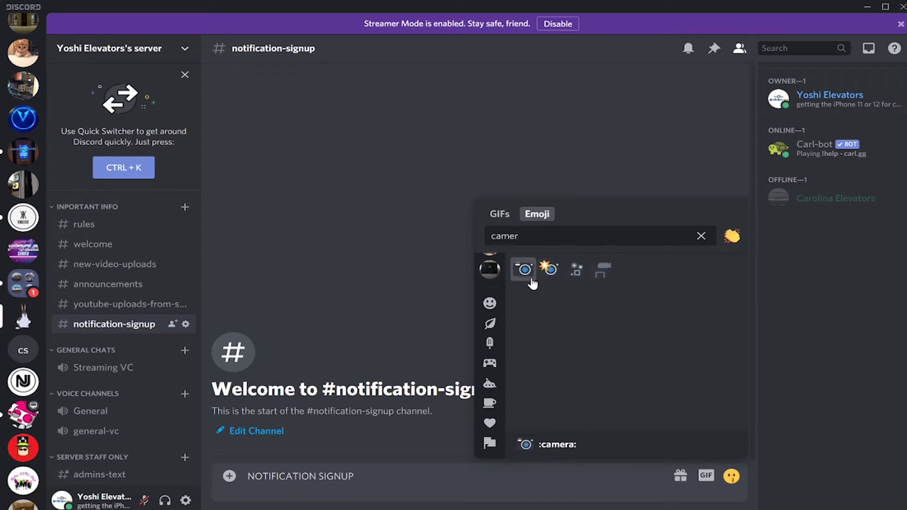
{"action": "left_click", "coordinate": [524, 270]}
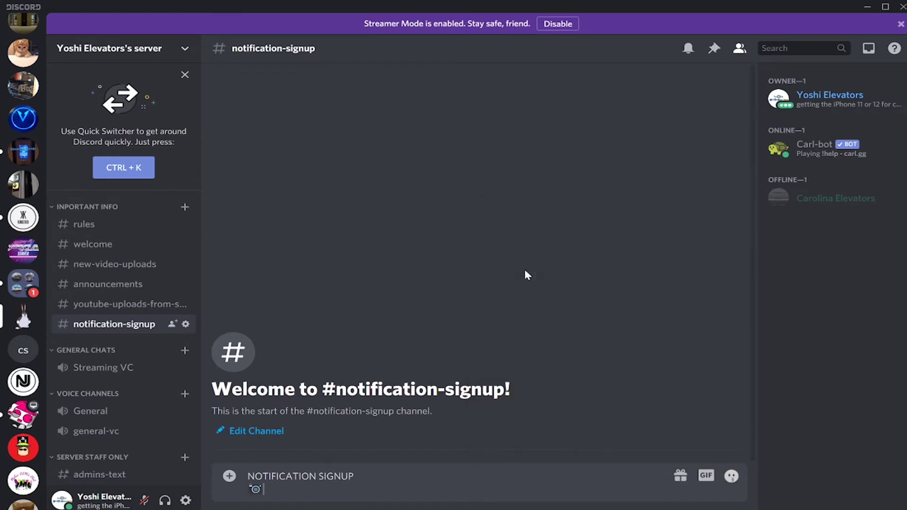
{"action": "type", "text": "YT uploads"}
{"action": "key", "text": "shift+Return"}
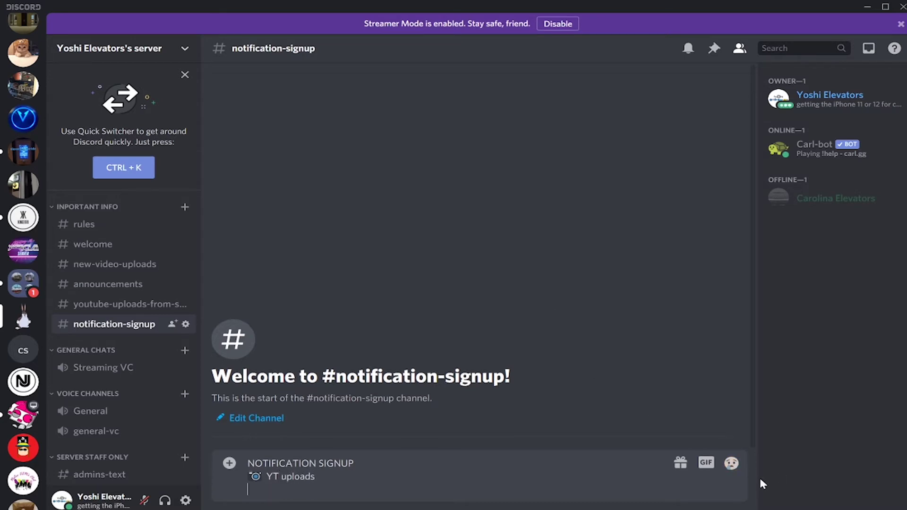
Add a third line with the green check mark emoji and the text Announcements, and send the message
{"action": "left_click", "coordinate": [731, 463]}
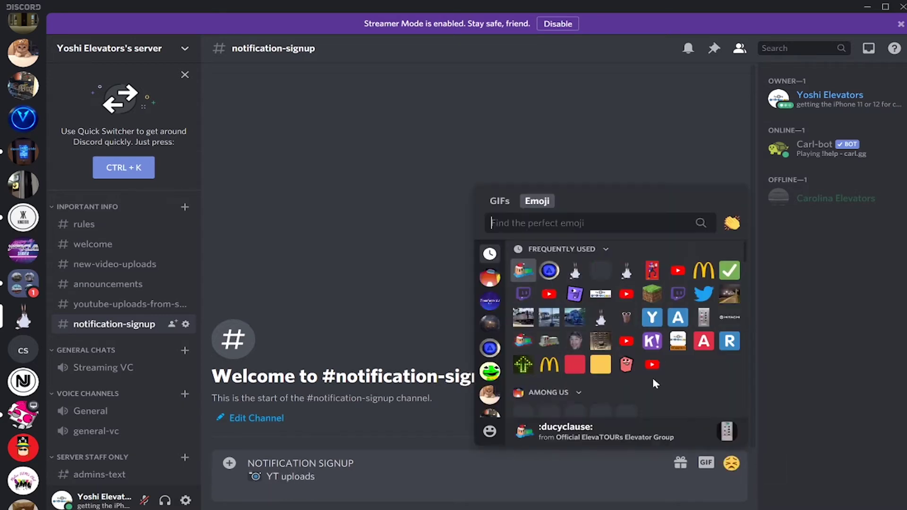
{"action": "left_click", "coordinate": [730, 271]}
{"action": "type", "text": "Ann"}
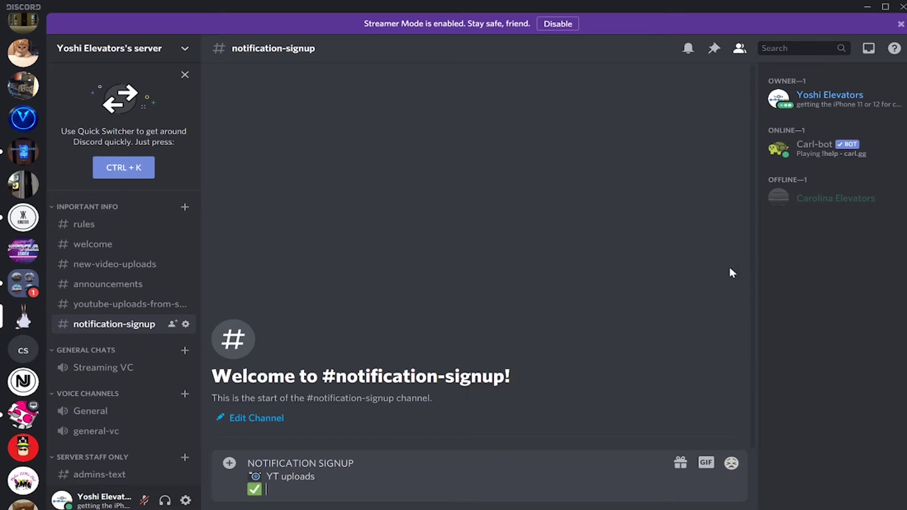
{"action": "type", "text": "ouncements"}
{"action": "key", "text": "Return"}
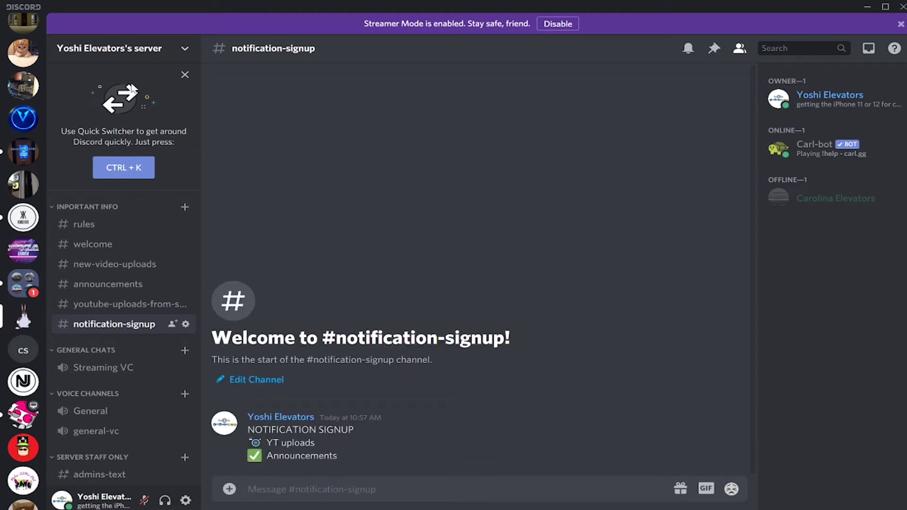
Create a new server role named Announcements and give it the dark green role color
{"action": "left_click", "coordinate": [92, 52]}
{"action": "left_click", "coordinate": [97, 128]}
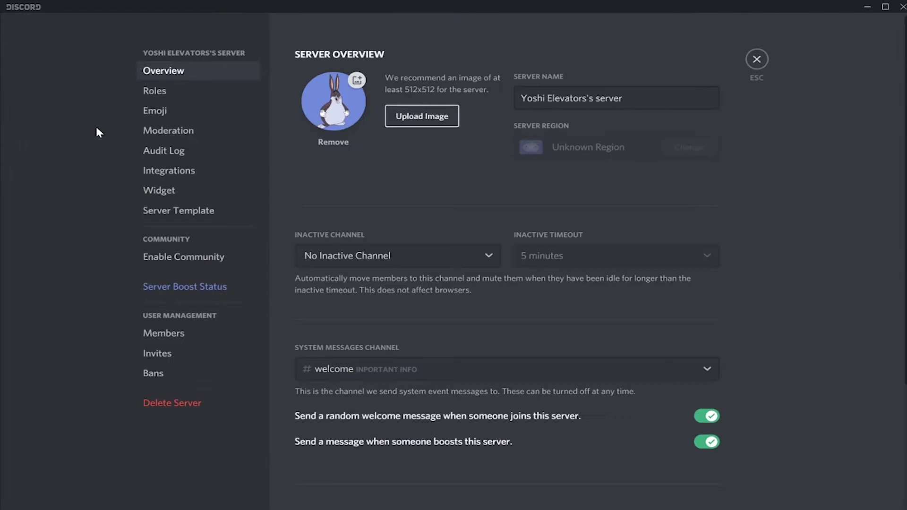
{"action": "left_click", "coordinate": [175, 92]}
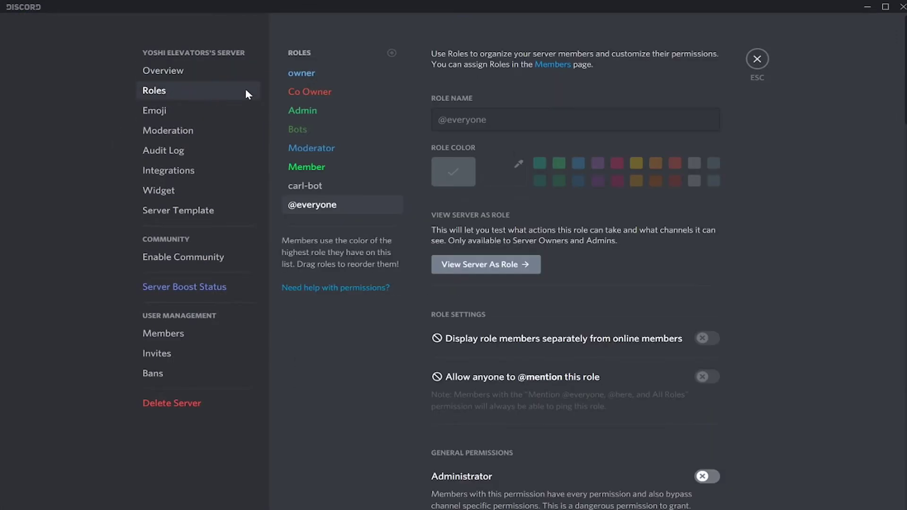
{"action": "left_click", "coordinate": [392, 52]}
{"action": "left_click", "coordinate": [492, 121]}
{"action": "key", "text": "ctrl+a"}
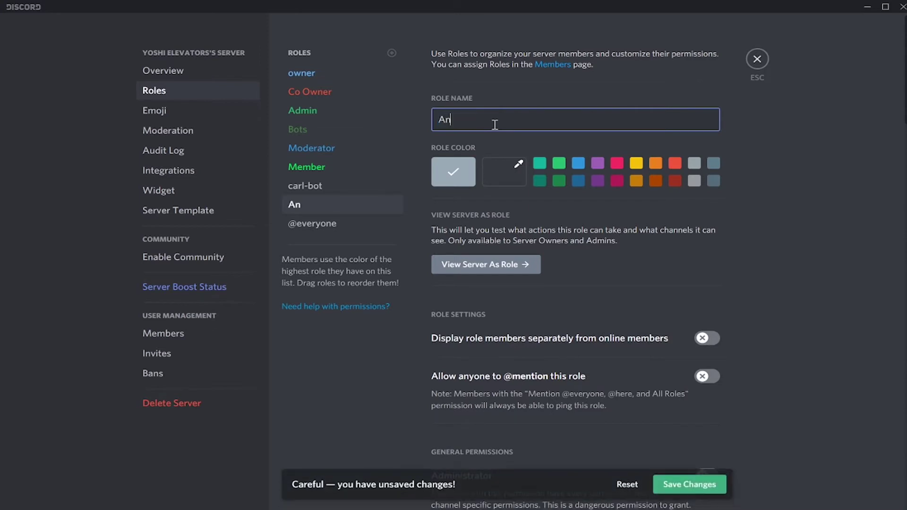
{"action": "type", "text": "nouncements"}
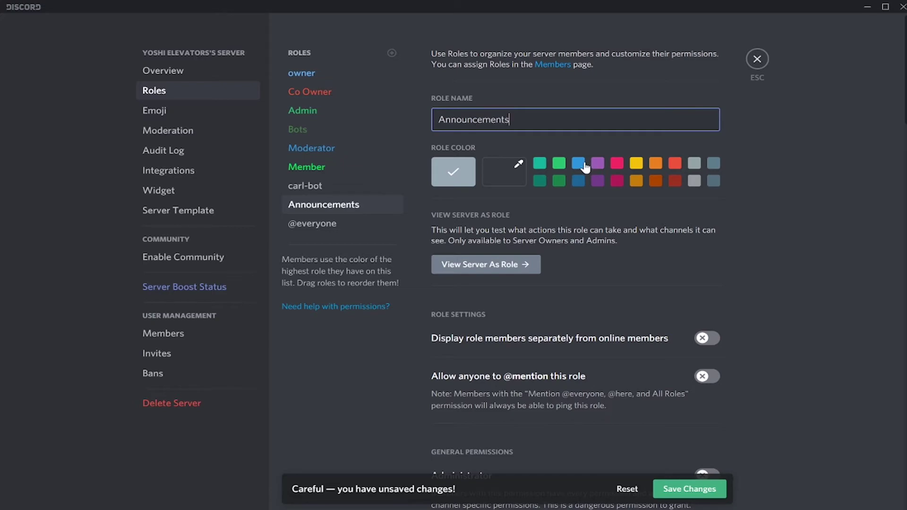
{"action": "left_click", "coordinate": [560, 181]}
{"action": "scroll", "coordinate": [563, 184], "scroll_direction": "down", "scroll_amount": 15}
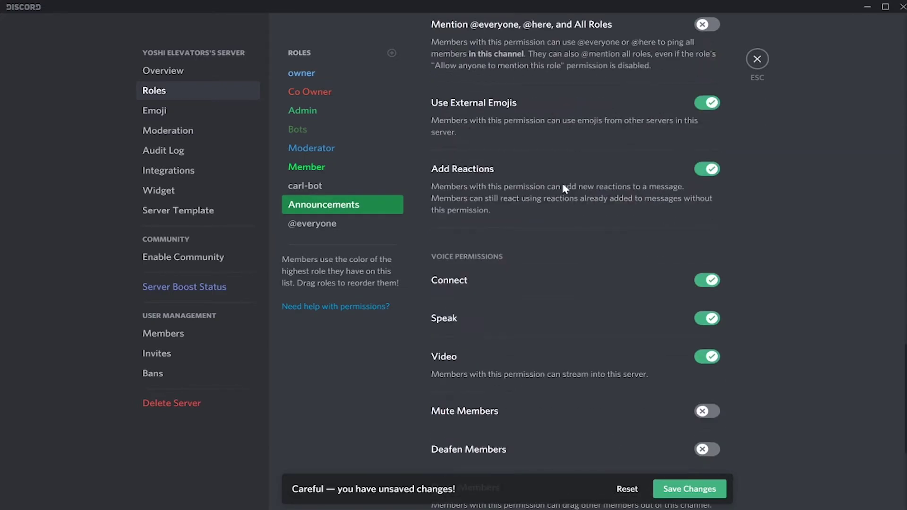
{"action": "scroll", "coordinate": [564, 186], "scroll_direction": "down", "scroll_amount": 5}
{"action": "left_click", "coordinate": [481, 454]}
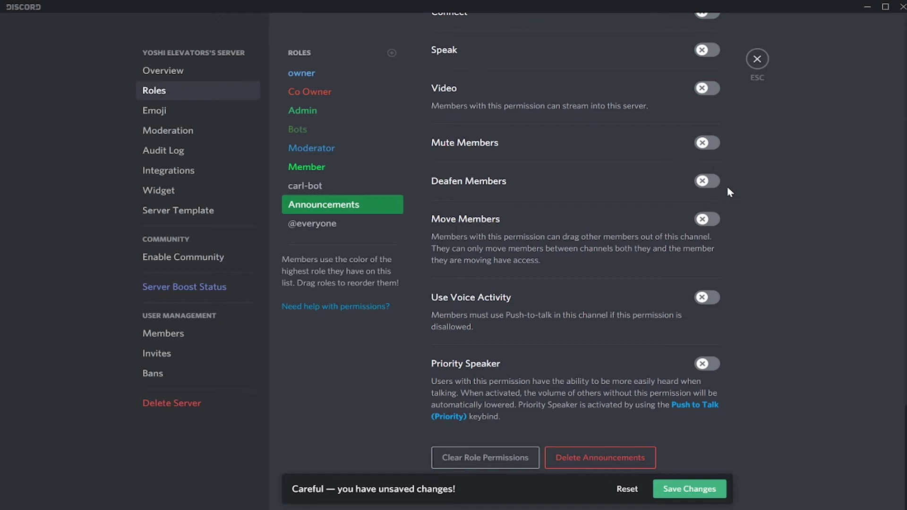
{"action": "scroll", "coordinate": [727, 186], "scroll_direction": "up", "scroll_amount": 5}
{"action": "scroll", "coordinate": [727, 186], "scroll_direction": "up", "scroll_amount": 20}
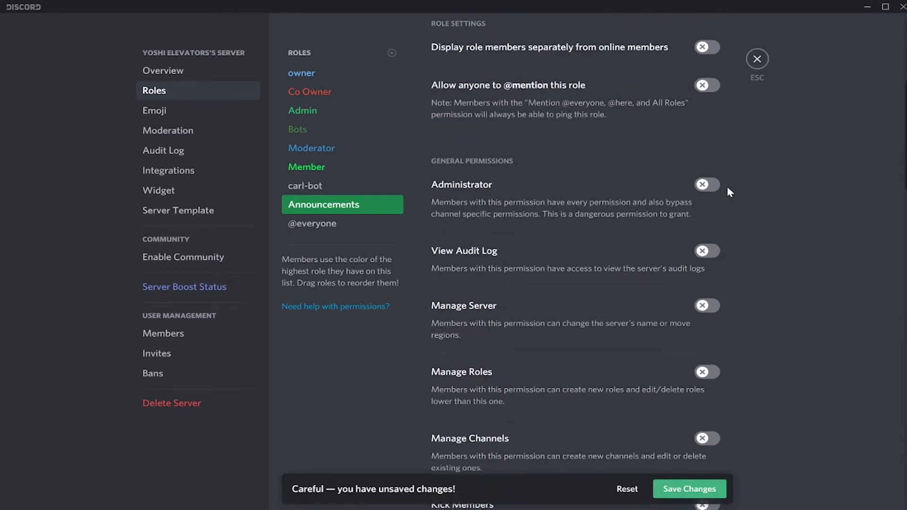
{"action": "left_click", "coordinate": [636, 374]}
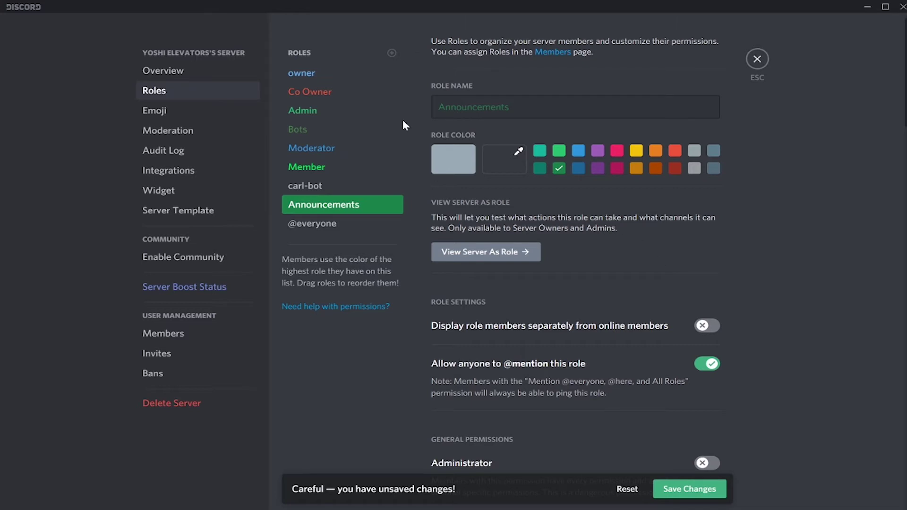
Create another server role named YTnotifications and give it the custom dark red color #930000
{"action": "left_click", "coordinate": [392, 52]}
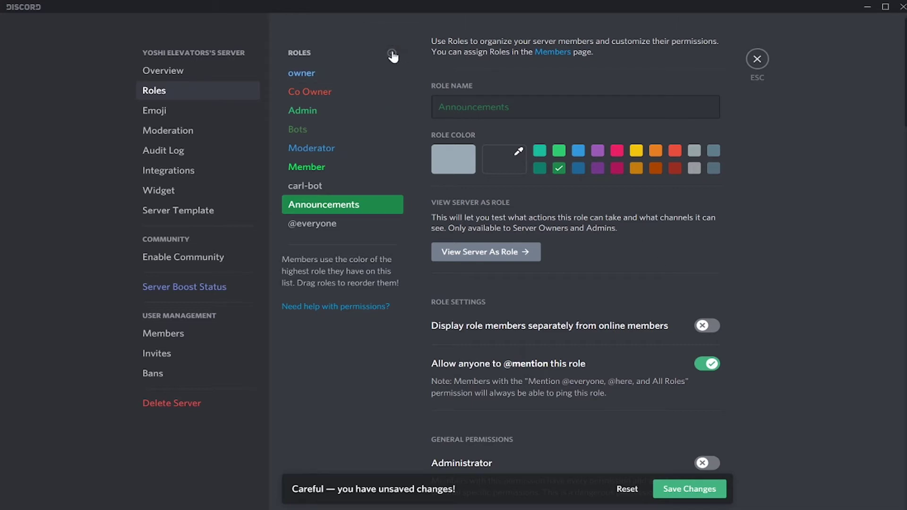
{"action": "triple_click", "coordinate": [473, 106]}
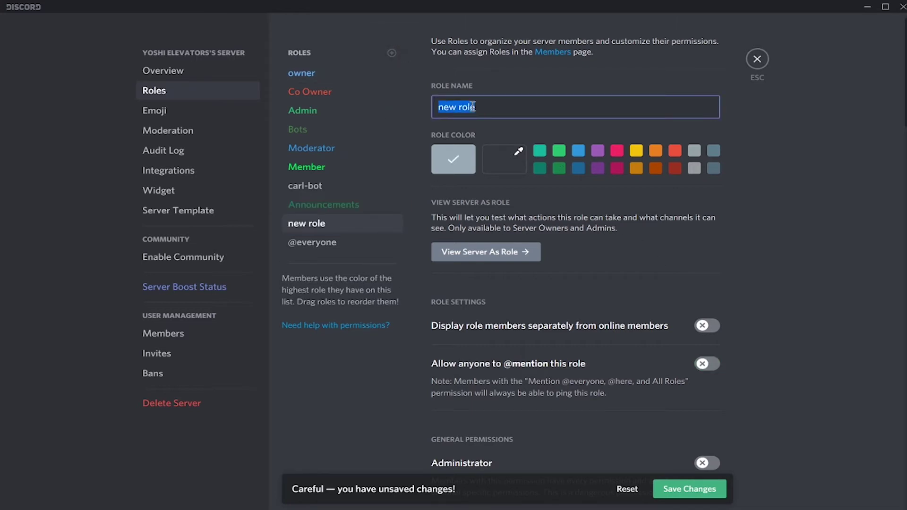
{"action": "type", "text": "YTnotific"}
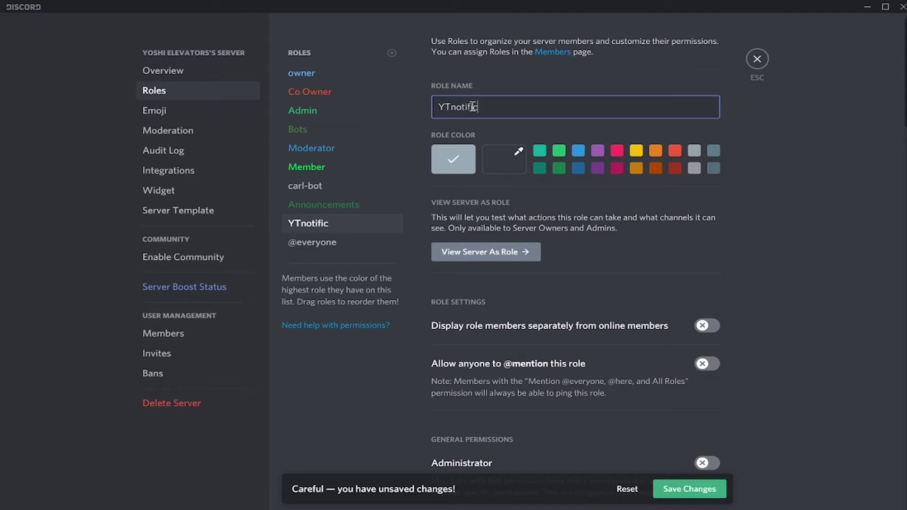
{"action": "type", "text": "ations"}
{"action": "left_click", "coordinate": [501, 157]}
{"action": "left_click", "coordinate": [572, 228]}
{"action": "left_click_drag", "start_coordinate": [572, 229], "coordinate": [726, 222]}
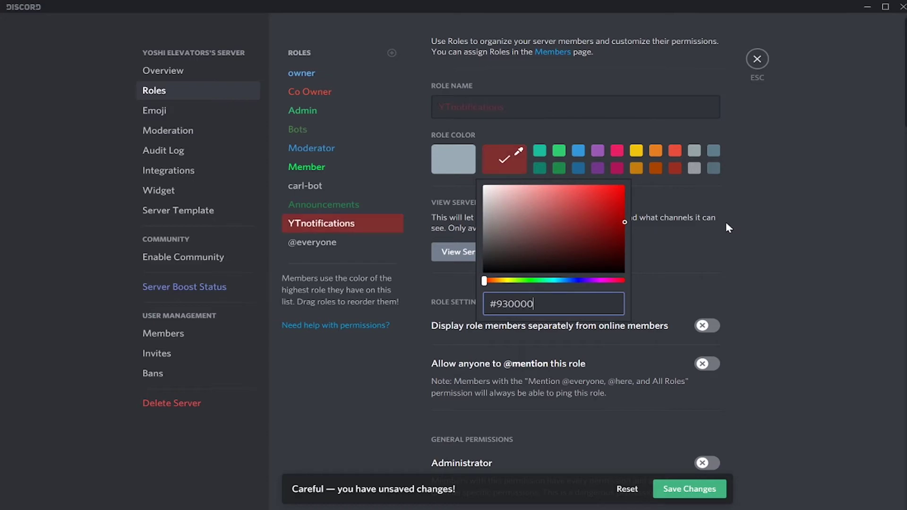
{"action": "left_click", "coordinate": [727, 228]}
{"action": "scroll", "coordinate": [591, 326], "scroll_direction": "down", "scroll_amount": 20}
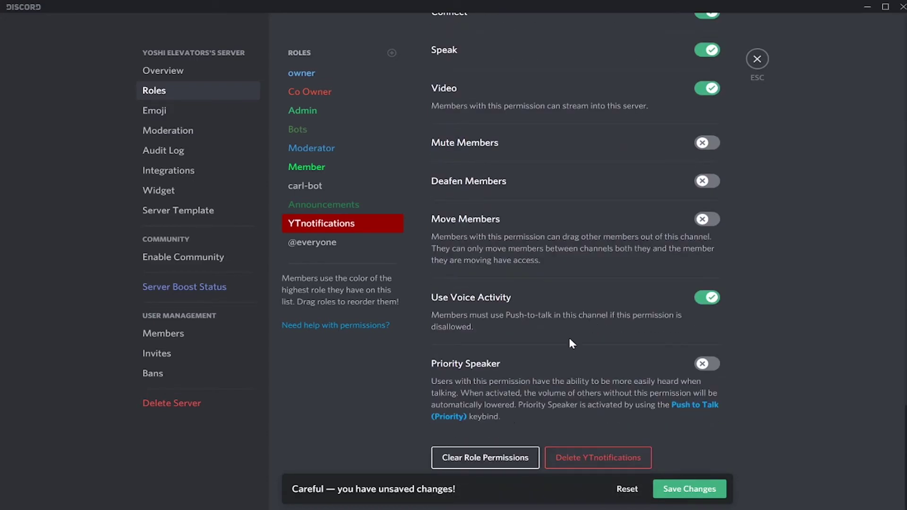
{"action": "left_click", "coordinate": [474, 471]}
{"action": "scroll", "coordinate": [719, 249], "scroll_direction": "up", "scroll_amount": 20}
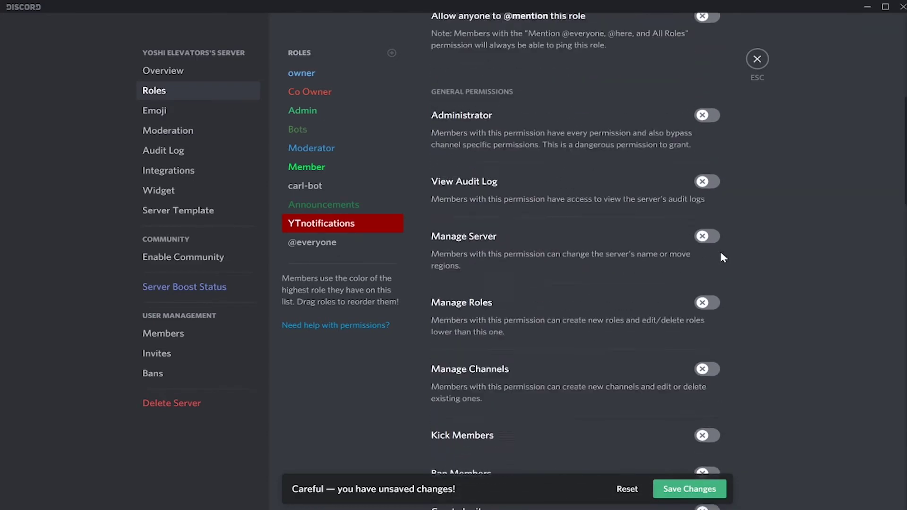
{"action": "left_click", "coordinate": [582, 379]}
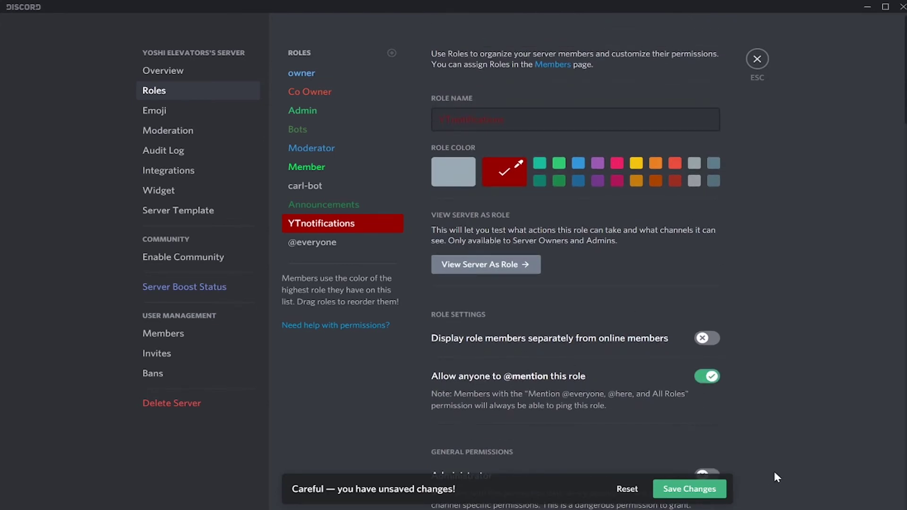
{"action": "left_click", "coordinate": [672, 492]}
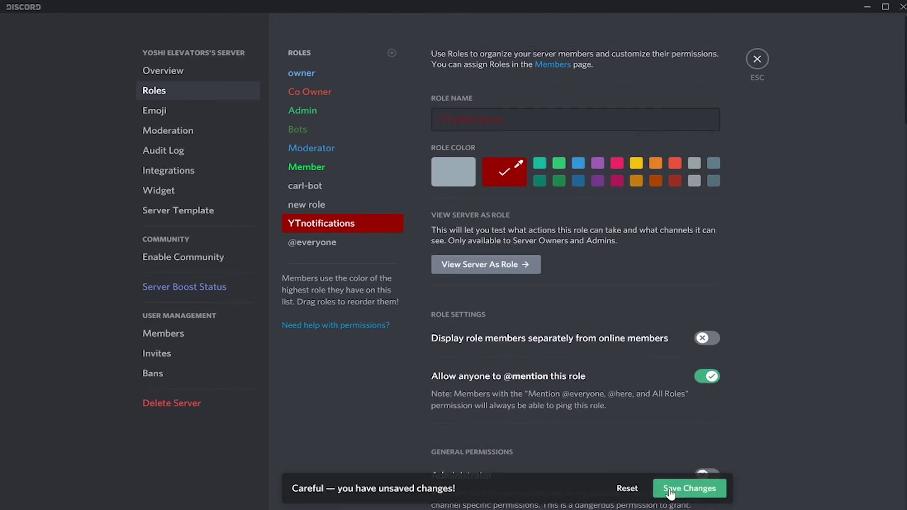
{"action": "left_click", "coordinate": [754, 61]}
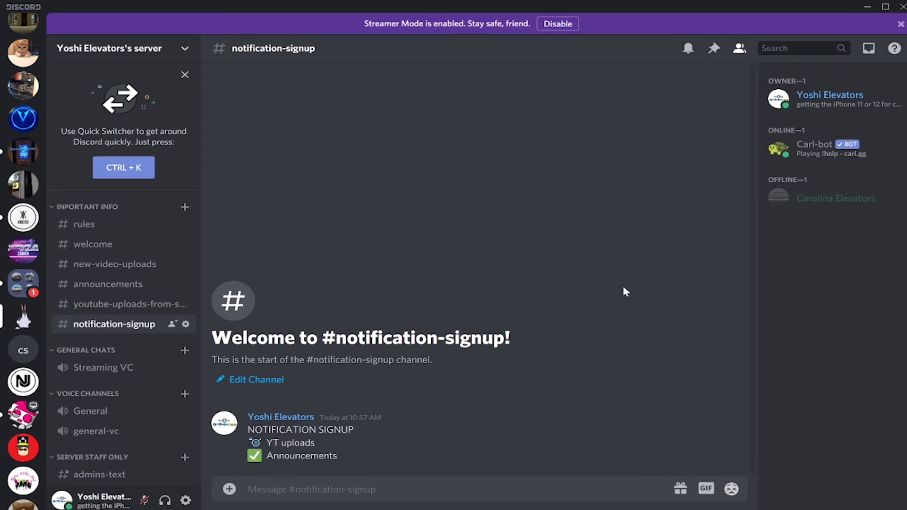
Disable Streamer Mode so the account settings are accessible
{"action": "left_click", "coordinate": [186, 501]}
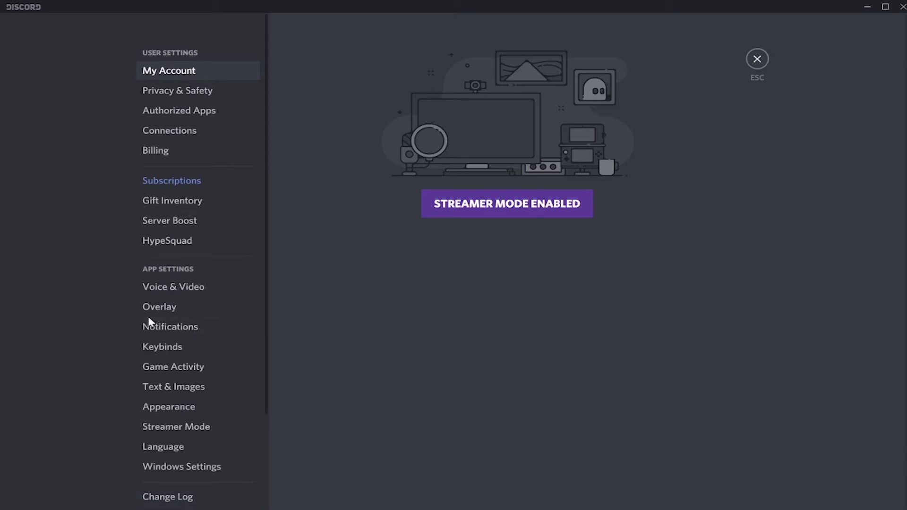
{"action": "left_click", "coordinate": [758, 59]}
{"action": "left_click", "coordinate": [560, 25]}
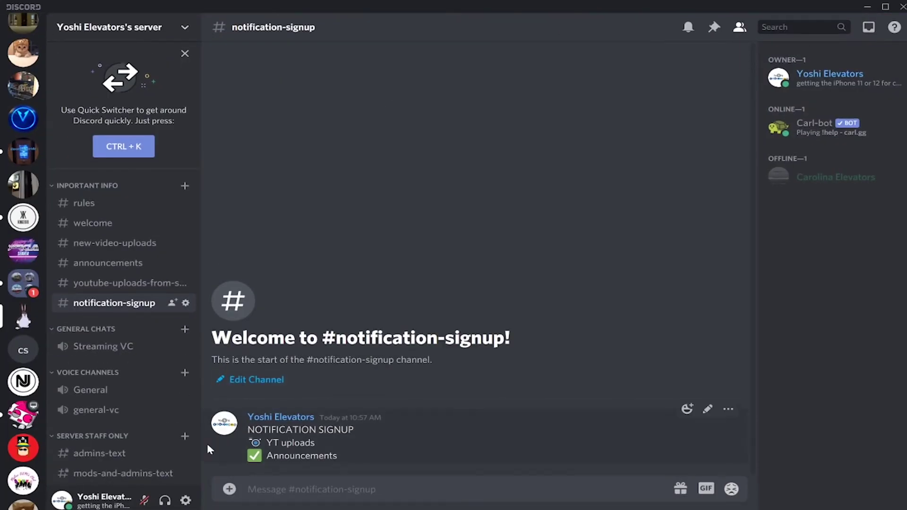
Check the Developer Mode option in the advanced section of the user's Appearance settings
{"action": "left_click", "coordinate": [186, 501]}
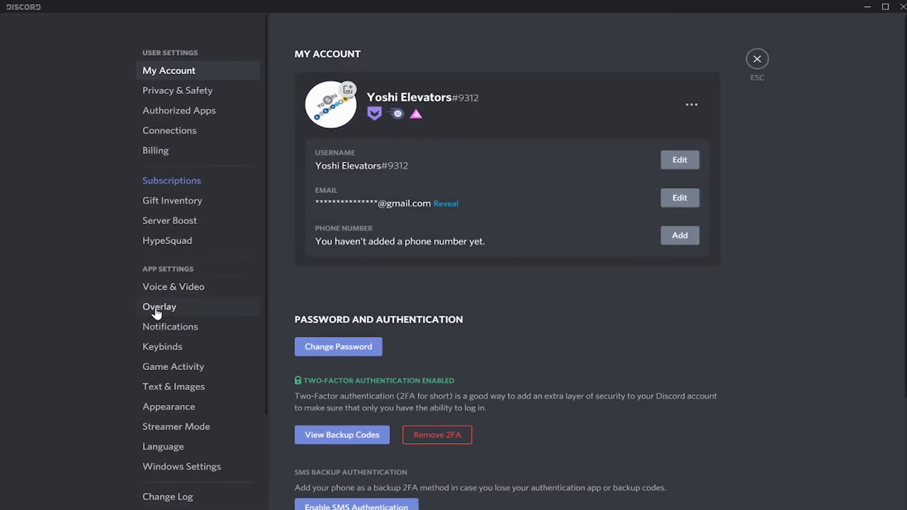
{"action": "left_click", "coordinate": [153, 409]}
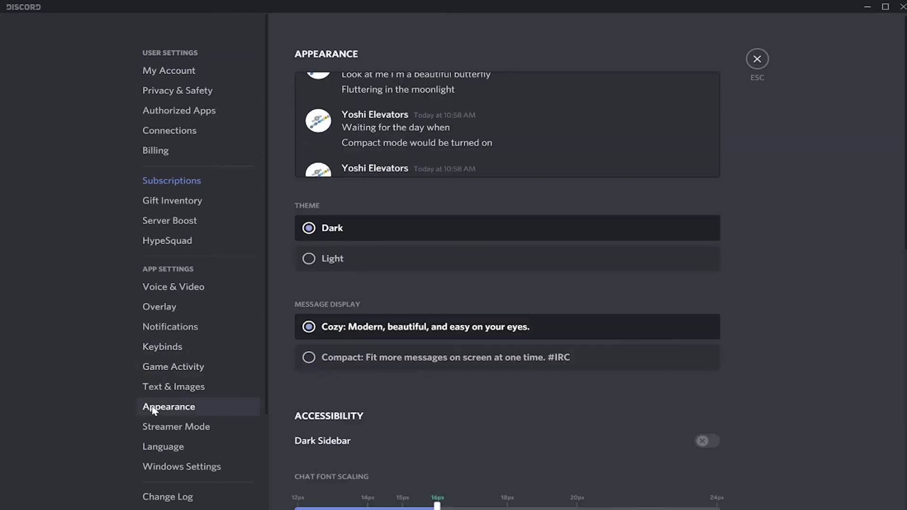
{"action": "scroll", "coordinate": [486, 356], "scroll_direction": "down", "scroll_amount": 5}
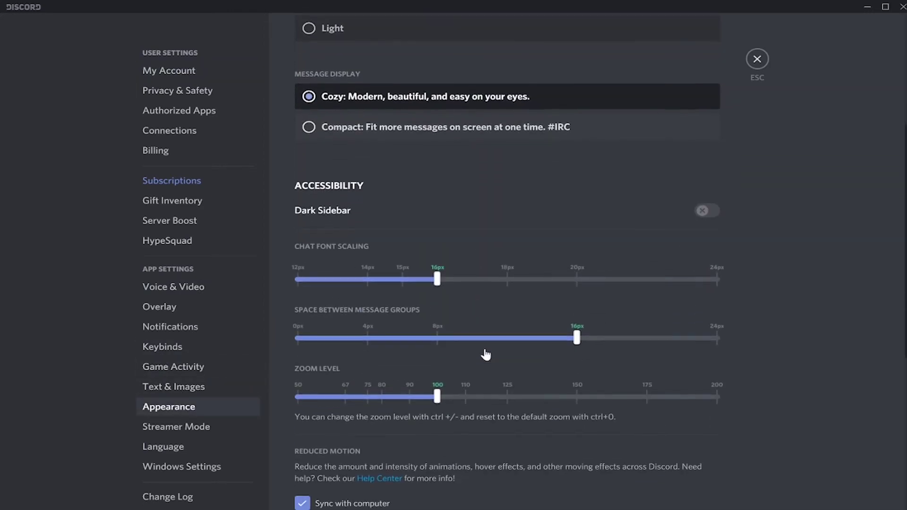
{"action": "scroll", "coordinate": [485, 355], "scroll_direction": "down", "scroll_amount": 7}
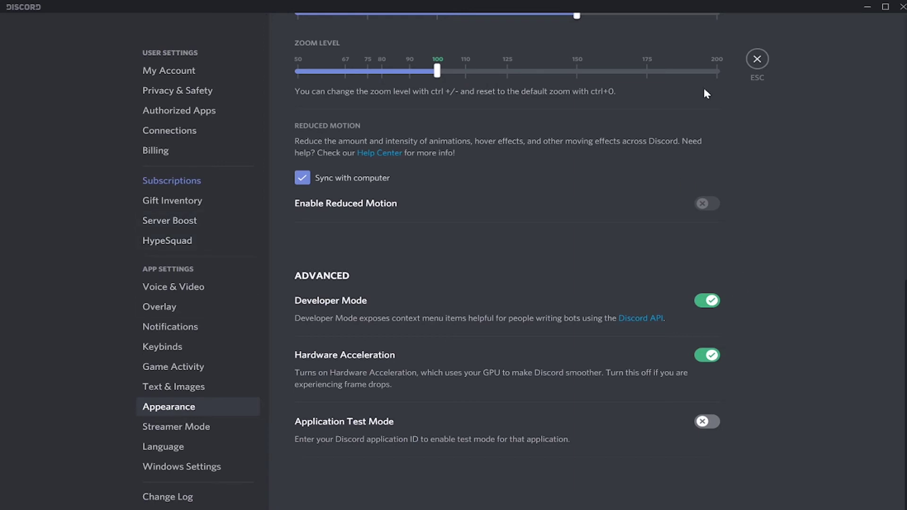
{"action": "left_click", "coordinate": [764, 62]}
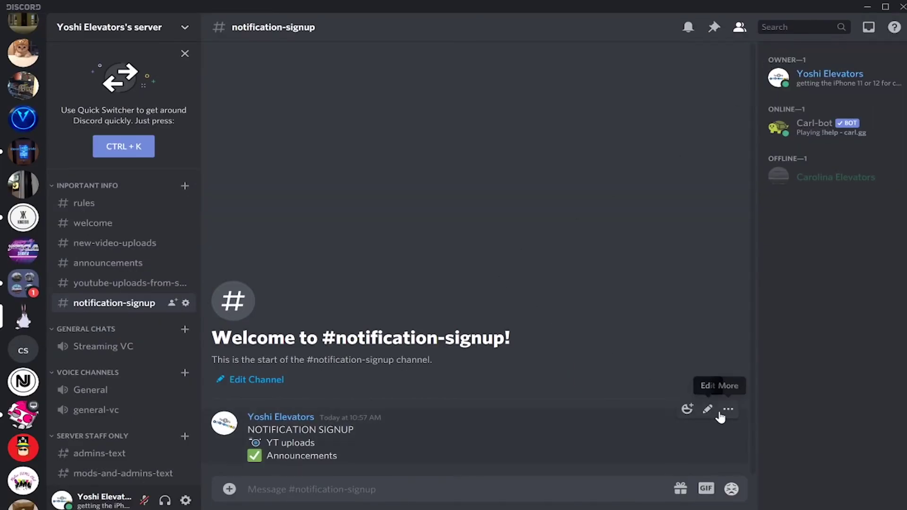
Copy the ID of the NOTIFICATION SIGNUP message and switch to the Reaction roles page of the Carl-bot dashboard
{"action": "left_click", "coordinate": [726, 412]}
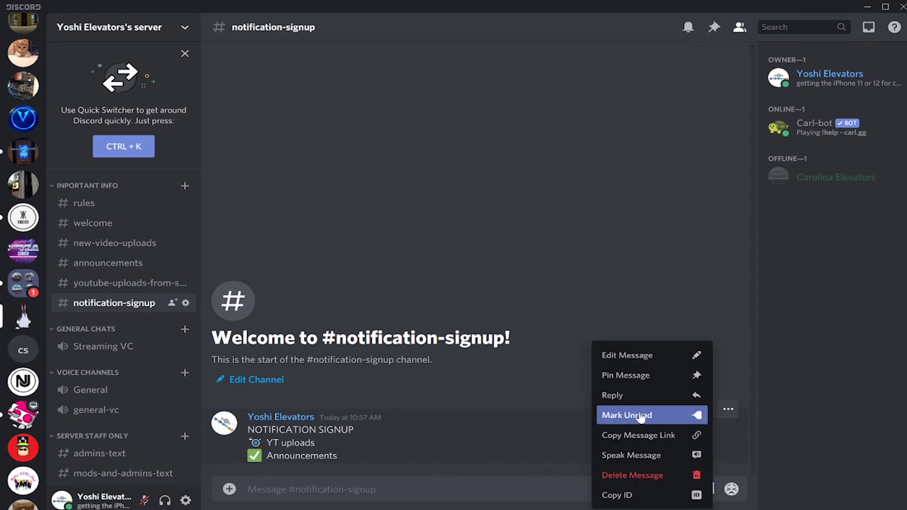
{"action": "left_click", "coordinate": [627, 496]}
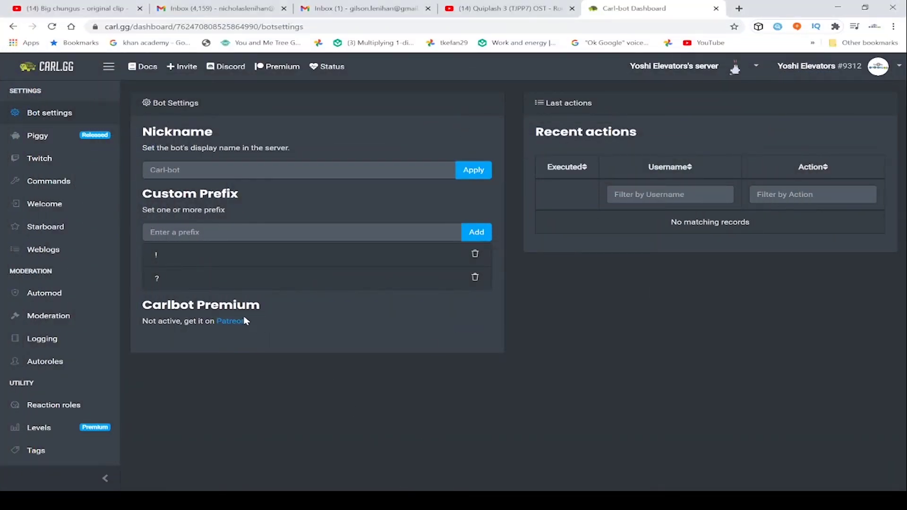
{"action": "left_click", "coordinate": [77, 414]}
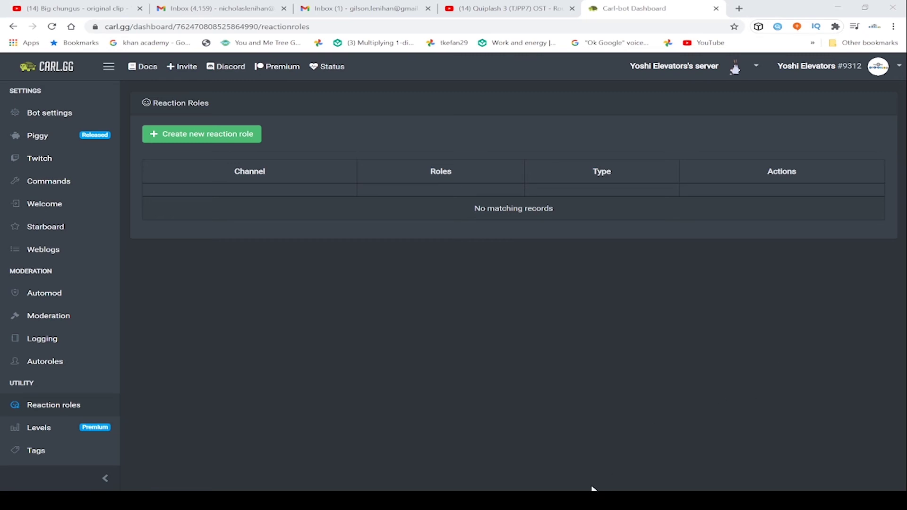
Start a new reaction role in Use ID mode with the copied message ID and the notification-signup channel
{"action": "left_click", "coordinate": [239, 137]}
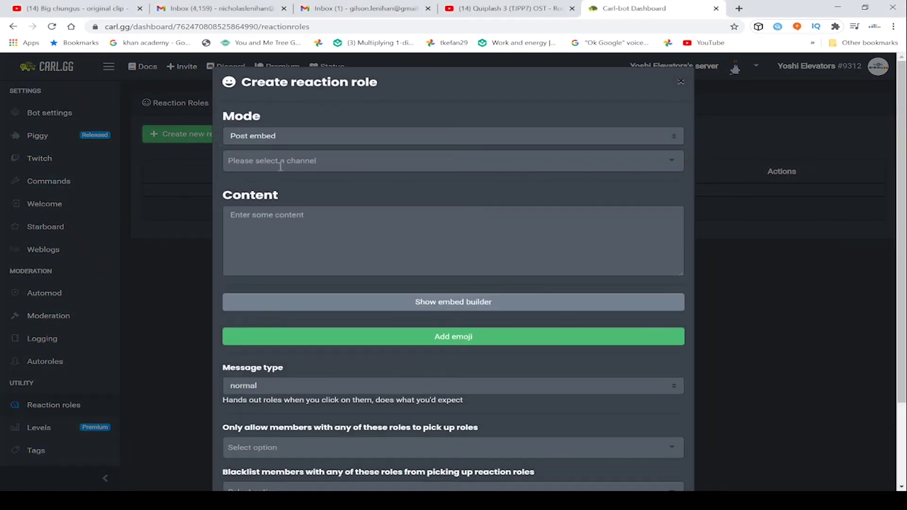
{"action": "left_click", "coordinate": [283, 142]}
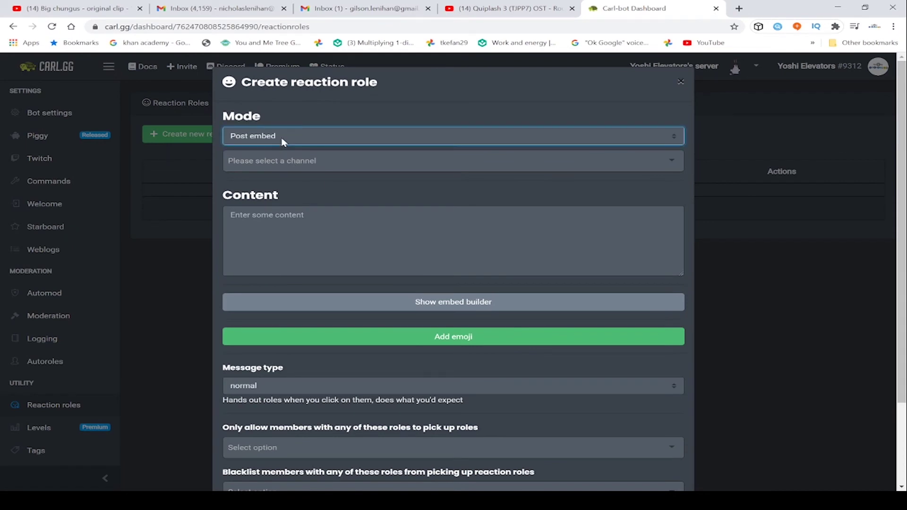
{"action": "left_click", "coordinate": [265, 173]}
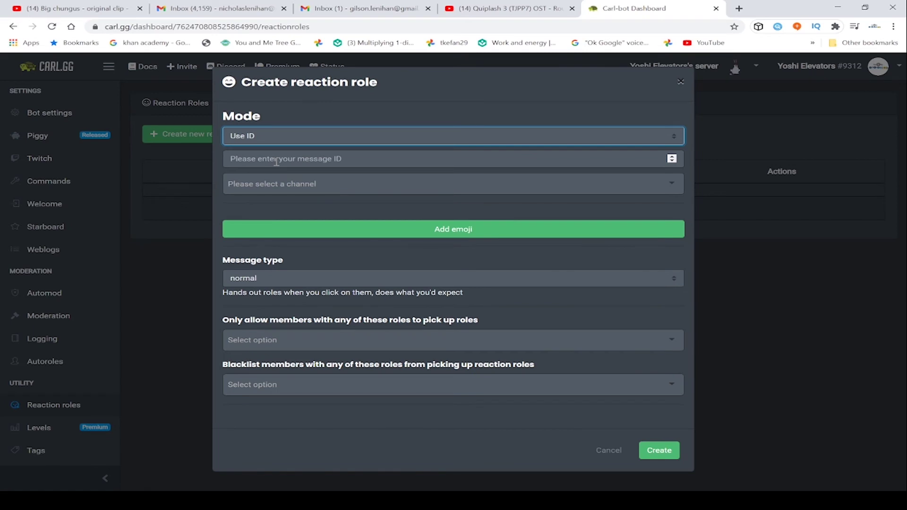
{"action": "left_click", "coordinate": [277, 161]}
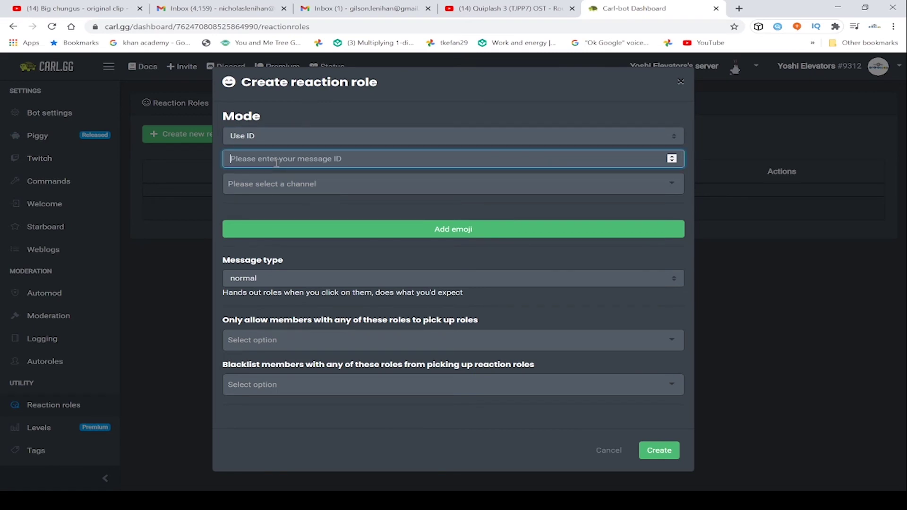
{"action": "key", "text": "ctrl+v"}
{"action": "left_click", "coordinate": [264, 184]}
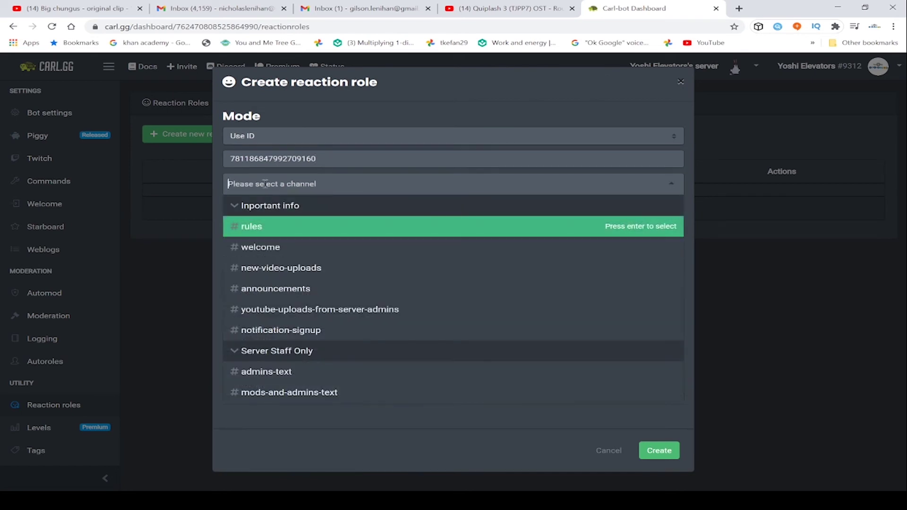
{"action": "left_click", "coordinate": [258, 329]}
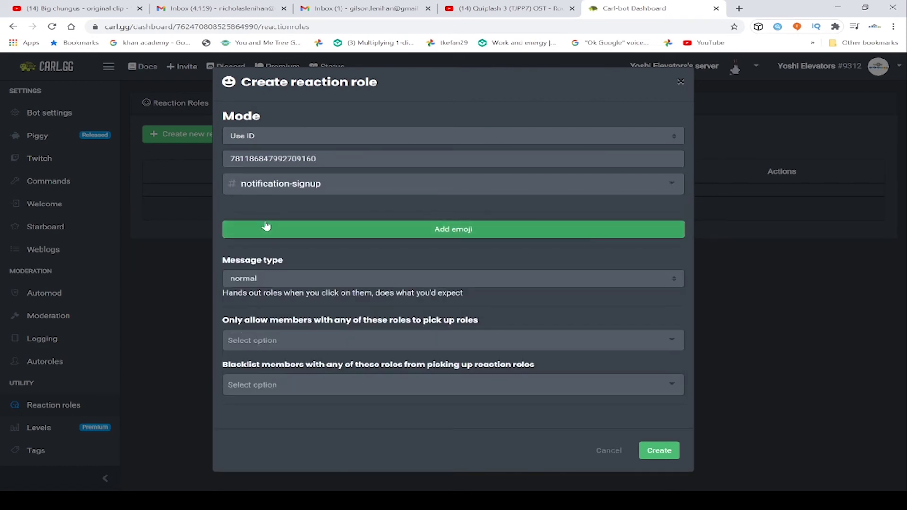
Find the camera emoji, add it to the reaction role, and assign it the YTnotifications role
{"action": "left_click", "coordinate": [260, 230]}
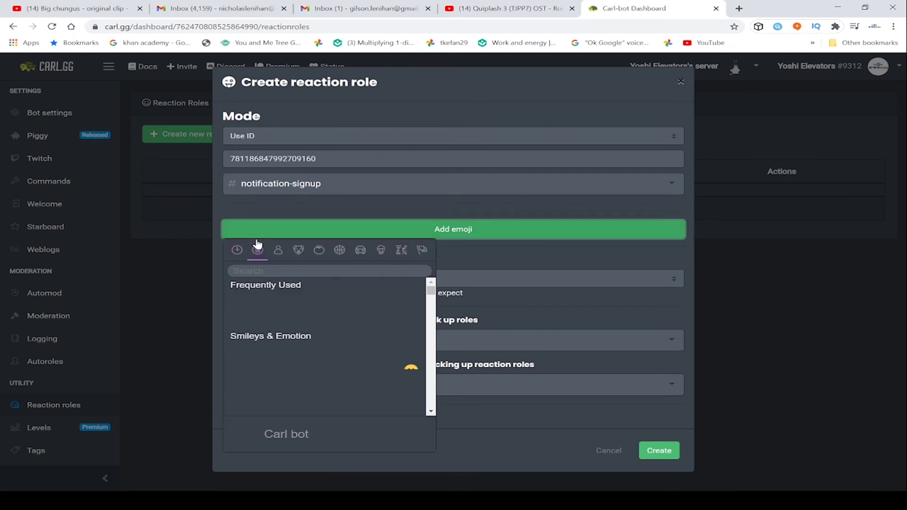
{"action": "left_click", "coordinate": [320, 272]}
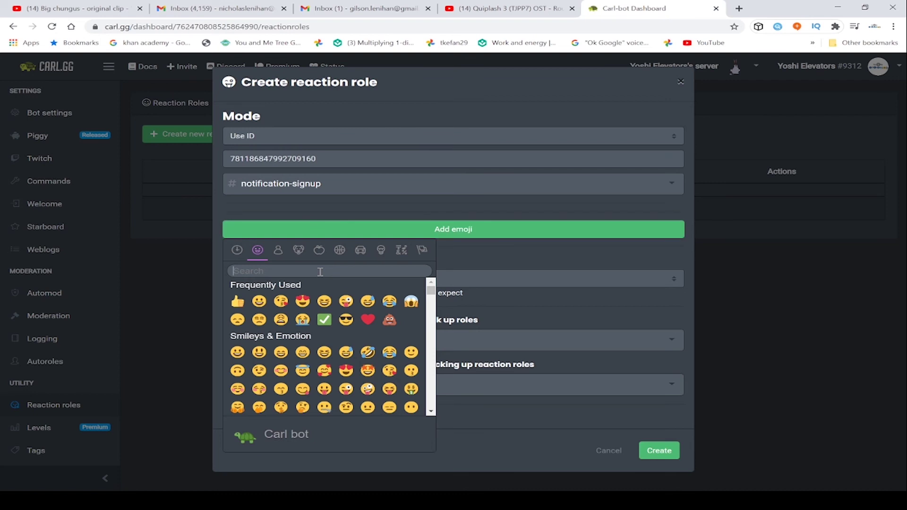
{"action": "type", "text": "Carl b"}
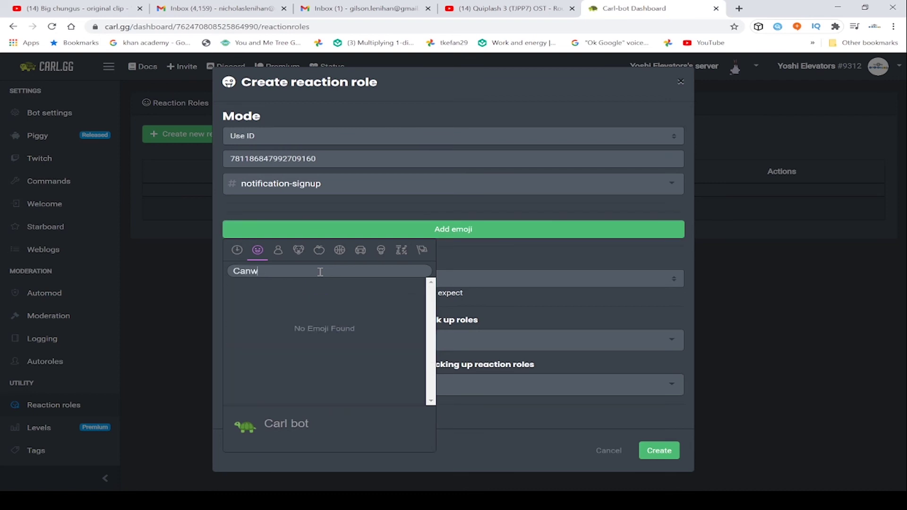
{"action": "key", "text": "BackSpace"}
{"action": "key", "text": "BackSpace"}
{"action": "key", "text": "BackSpace"}
{"action": "key", "text": "BackSpace"}
{"action": "type", "text": "mer"}
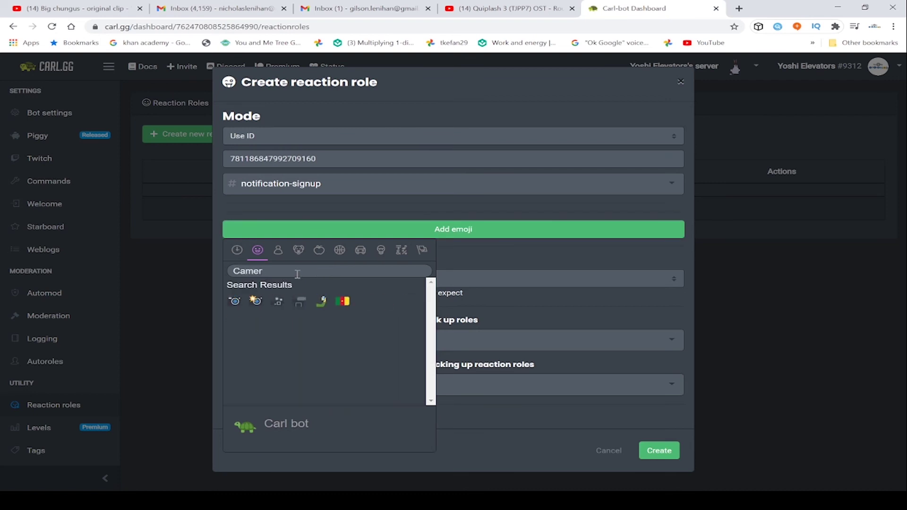
{"action": "left_click", "coordinate": [235, 301]}
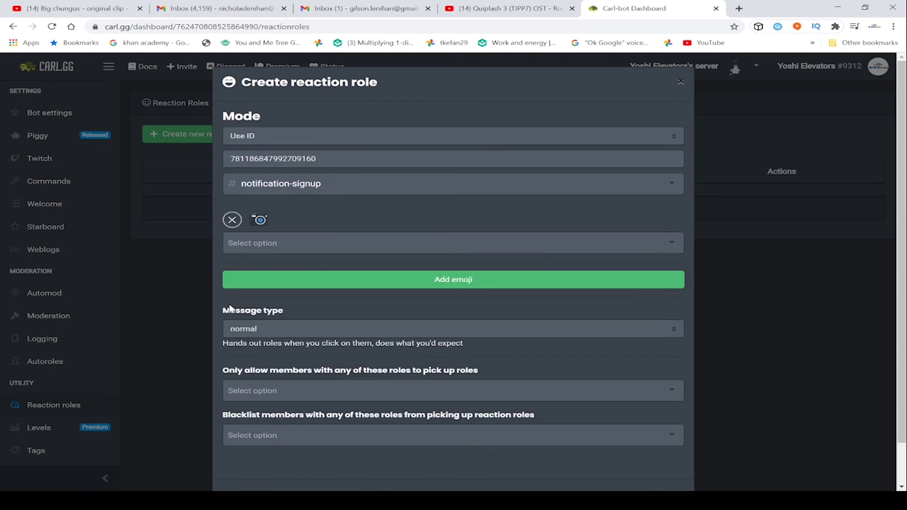
{"action": "left_click", "coordinate": [233, 236]}
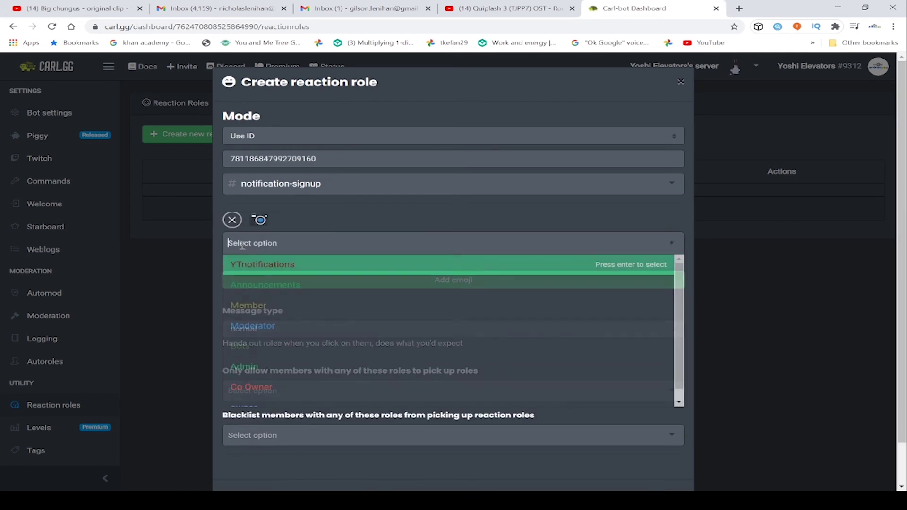
{"action": "left_click", "coordinate": [253, 268]}
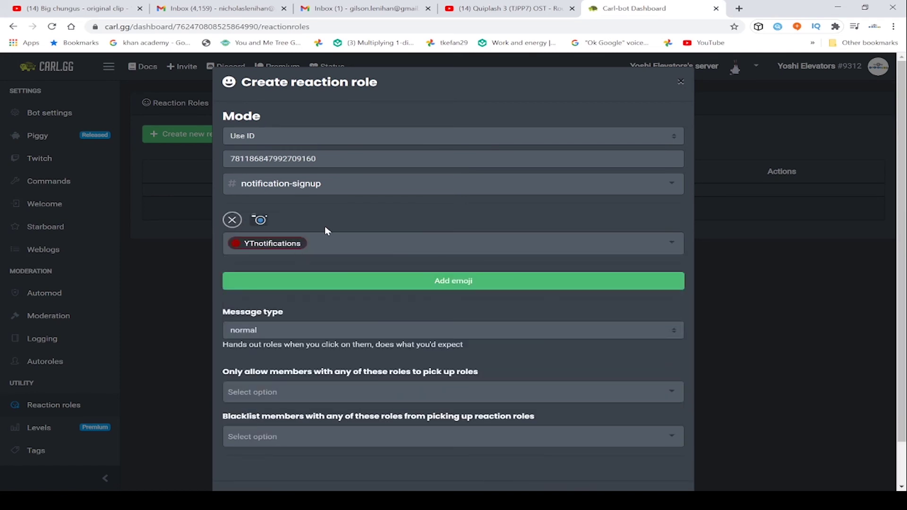
Add the white check mark emoji to the reaction role and assign it the Announcements role
{"action": "left_click", "coordinate": [319, 282]}
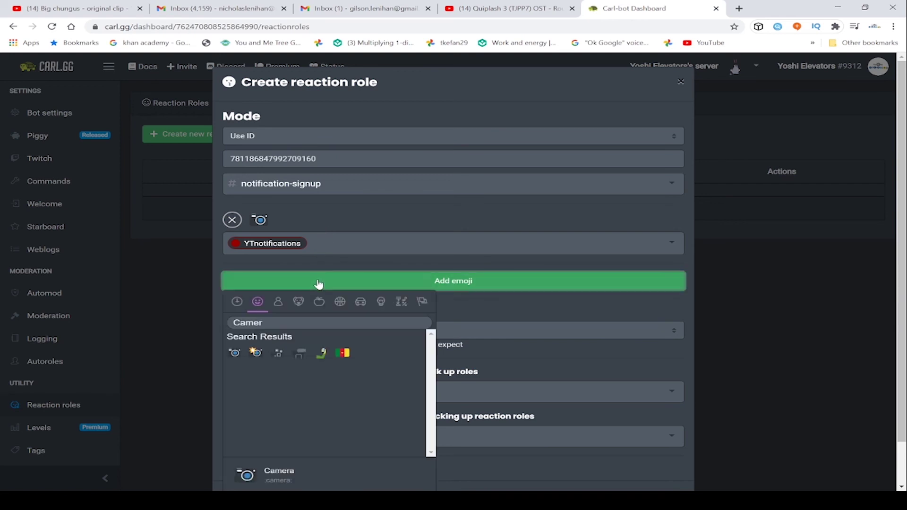
{"action": "double_click", "coordinate": [271, 326]}
{"action": "key", "text": "BackSpace"}
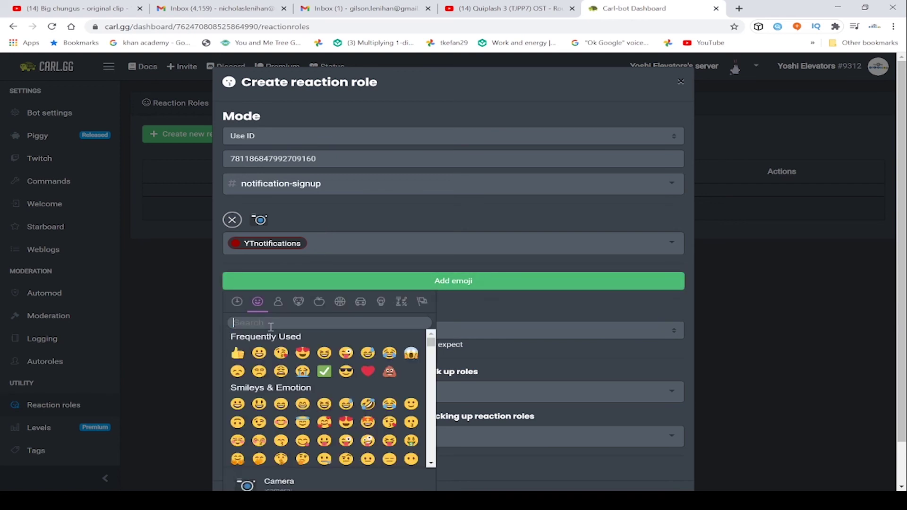
{"action": "left_click", "coordinate": [319, 371]}
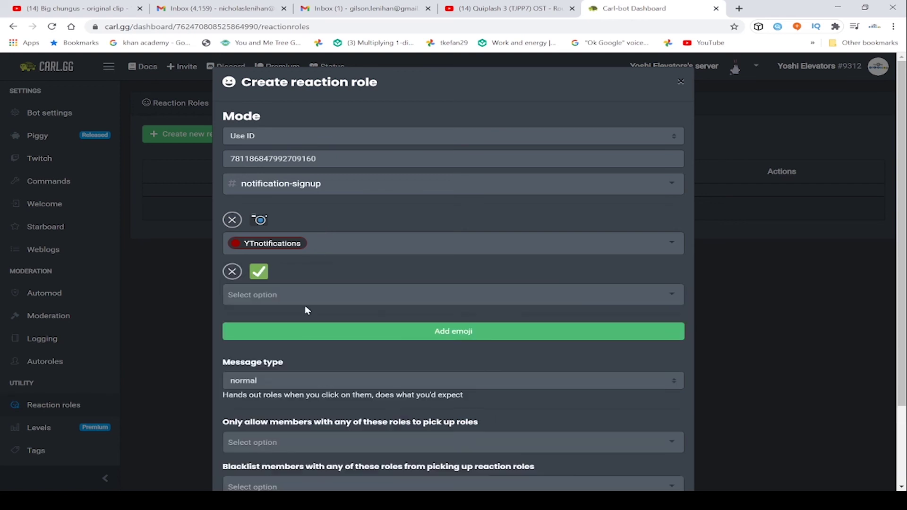
{"action": "left_click", "coordinate": [278, 303]}
{"action": "left_click", "coordinate": [283, 336]}
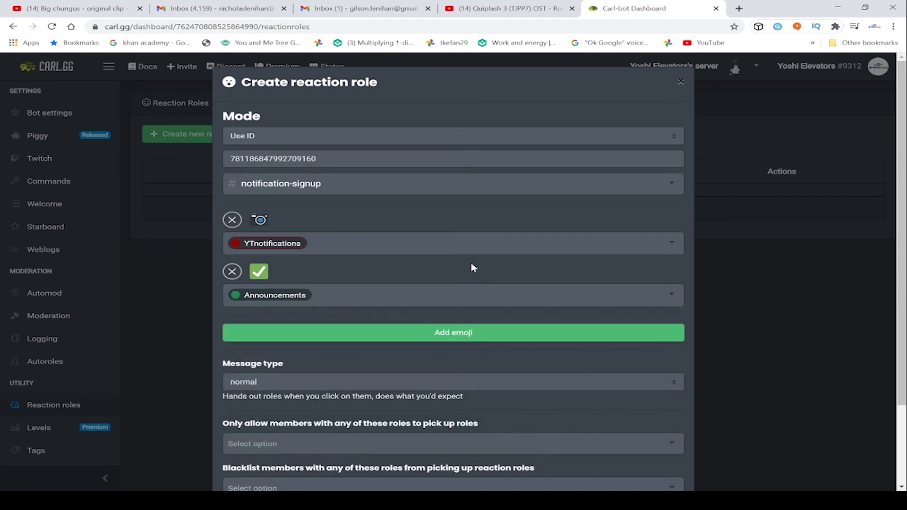
Create the reaction role with the normal message type and switch to the notification-signup channel in Discord
{"action": "scroll", "coordinate": [473, 267], "scroll_direction": "down", "scroll_amount": 2}
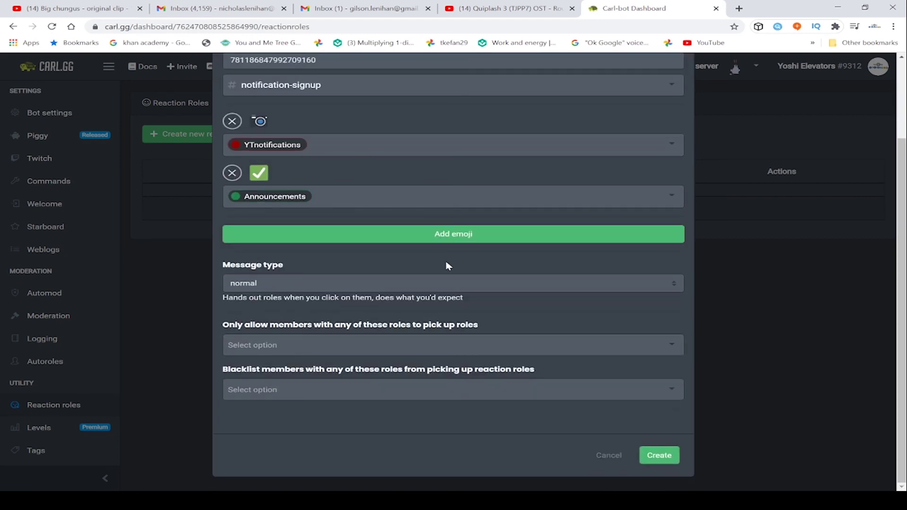
{"action": "left_click", "coordinate": [656, 453]}
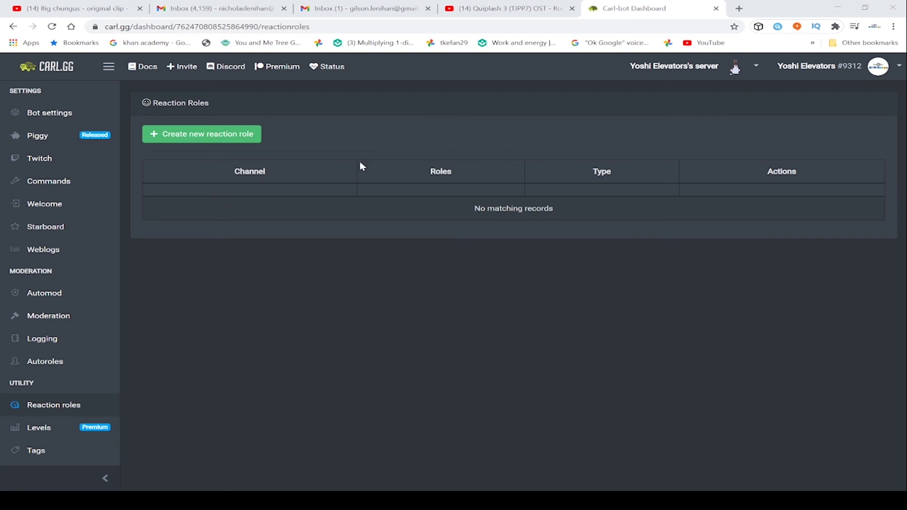
{"action": "key", "text": "alt+Tab"}
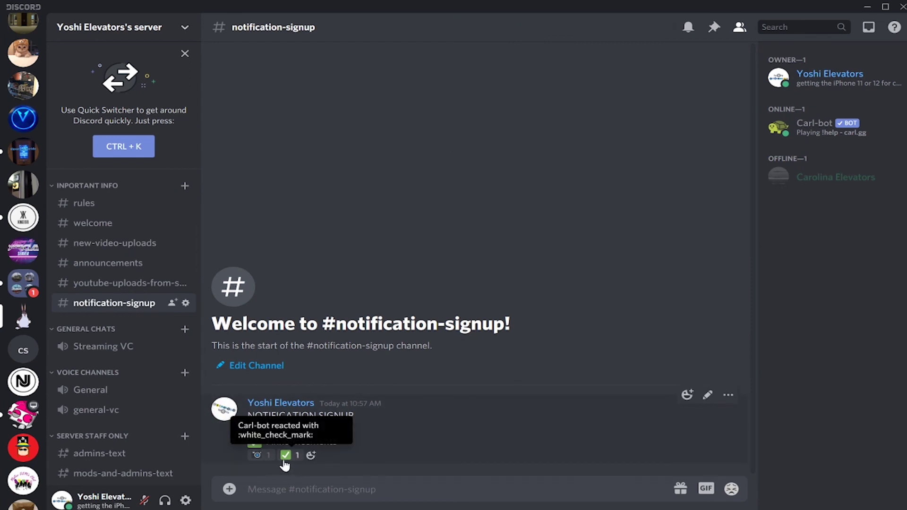
React to the NOTIFICATION SIGNUP message with the camera emoji and check the server owner's roles in the member profile
{"action": "left_click", "coordinate": [265, 455]}
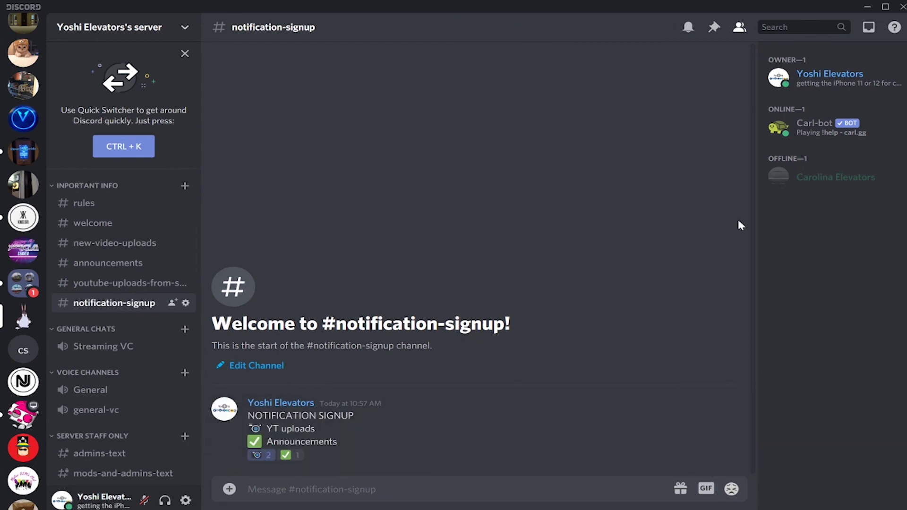
{"action": "left_click", "coordinate": [815, 77]}
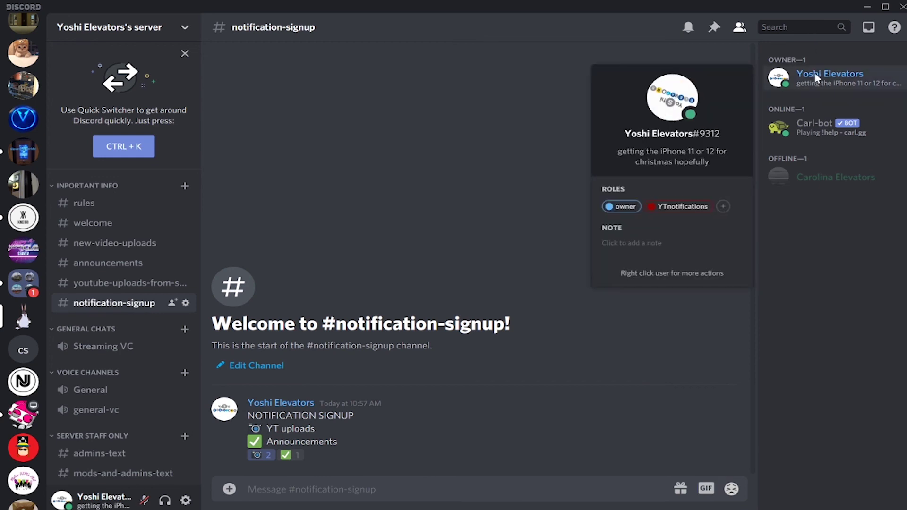
{"action": "right_click", "coordinate": [816, 77]}
{"action": "left_click", "coordinate": [435, 209]}
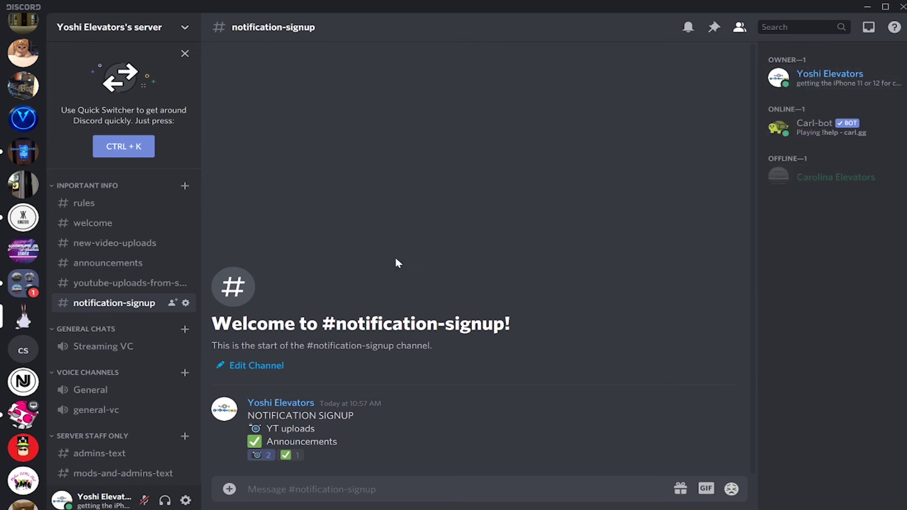
React to the NOTIFICATION SIGNUP message with the check mark emoji and check the owner's roles again
{"action": "left_click", "coordinate": [289, 454]}
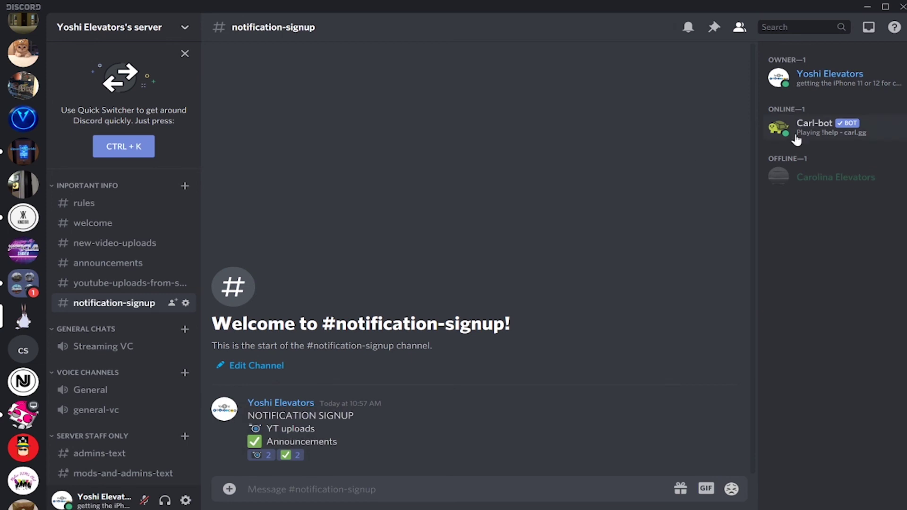
{"action": "left_click", "coordinate": [807, 77]}
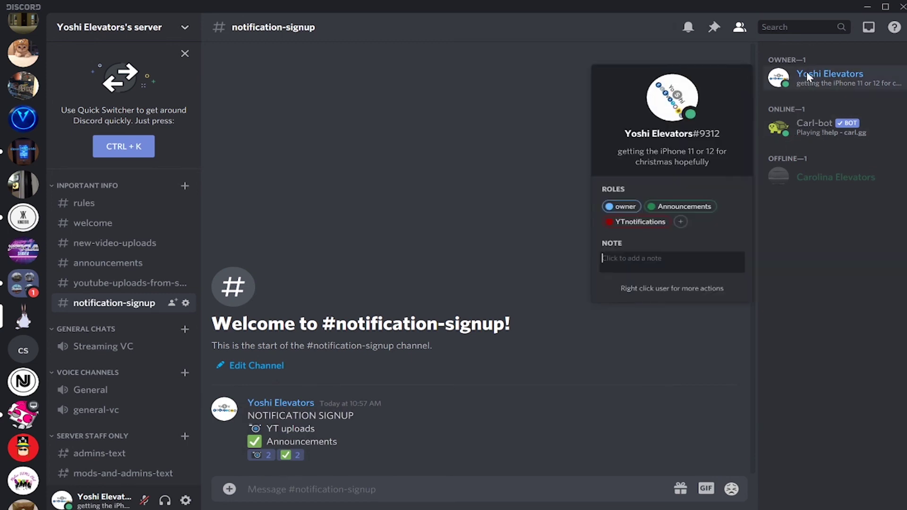
{"action": "left_click", "coordinate": [808, 78]}
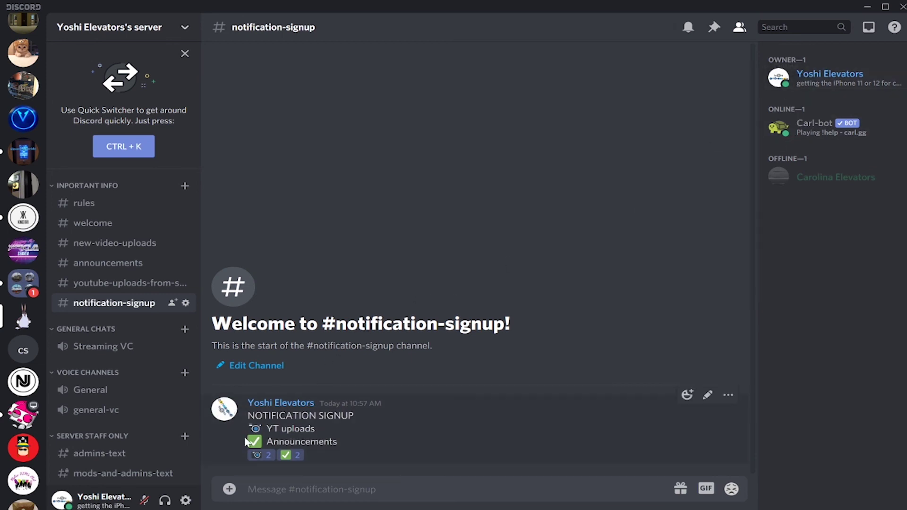
Remove the camera and check mark reactions one at a time, checking the owner's roles after each removal
{"action": "left_click", "coordinate": [260, 455]}
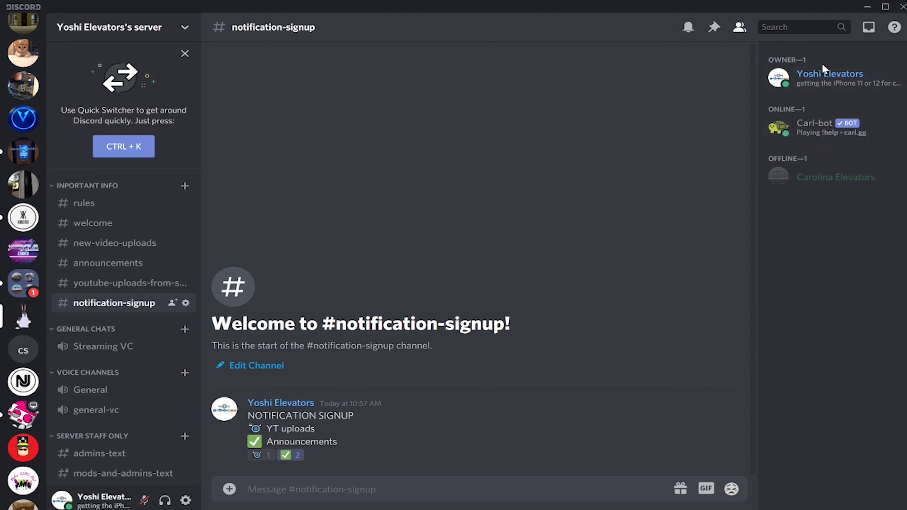
{"action": "left_click", "coordinate": [811, 83]}
{"action": "left_click", "coordinate": [810, 75]}
{"action": "left_click", "coordinate": [285, 454]}
{"action": "left_click", "coordinate": [832, 82]}
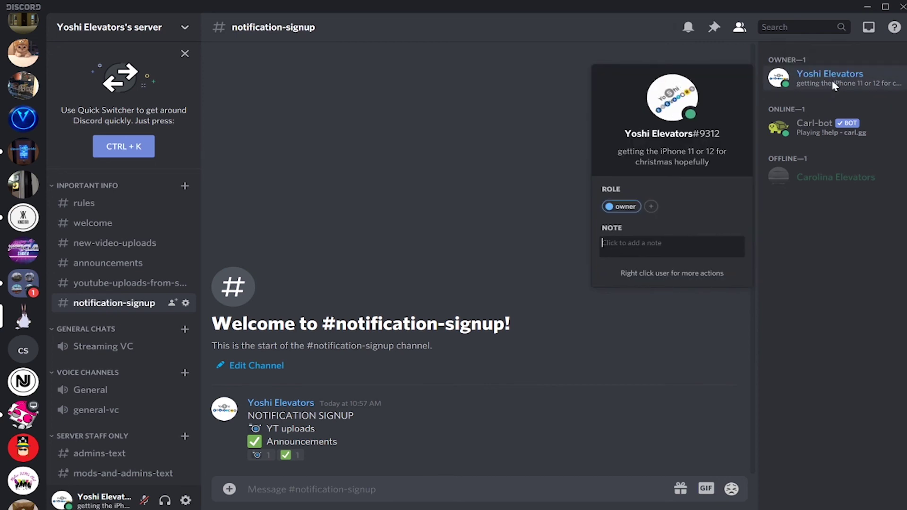
{"action": "left_click", "coordinate": [833, 85]}
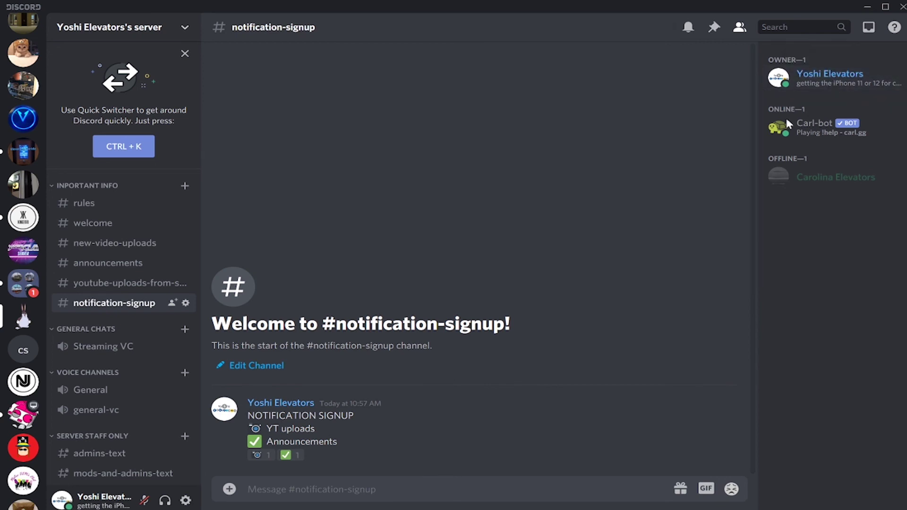